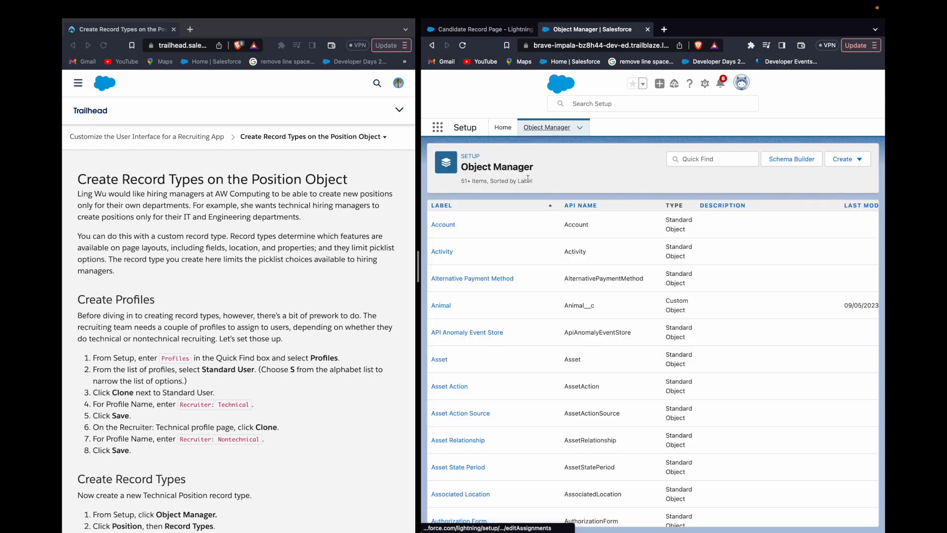
Step: Find the Profiles page in Setup by searching for "profi" and open it
left_click(498, 132)
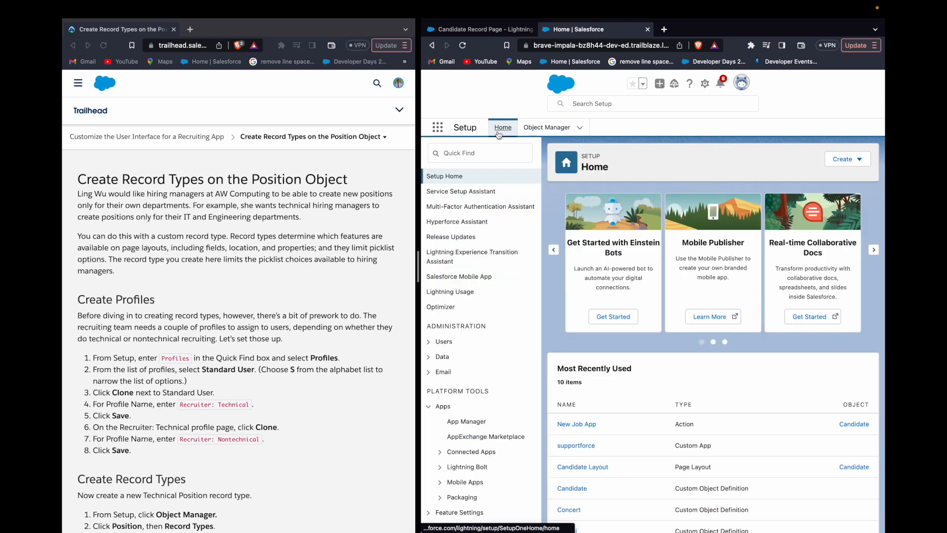
left_click(492, 152)
type("profi")
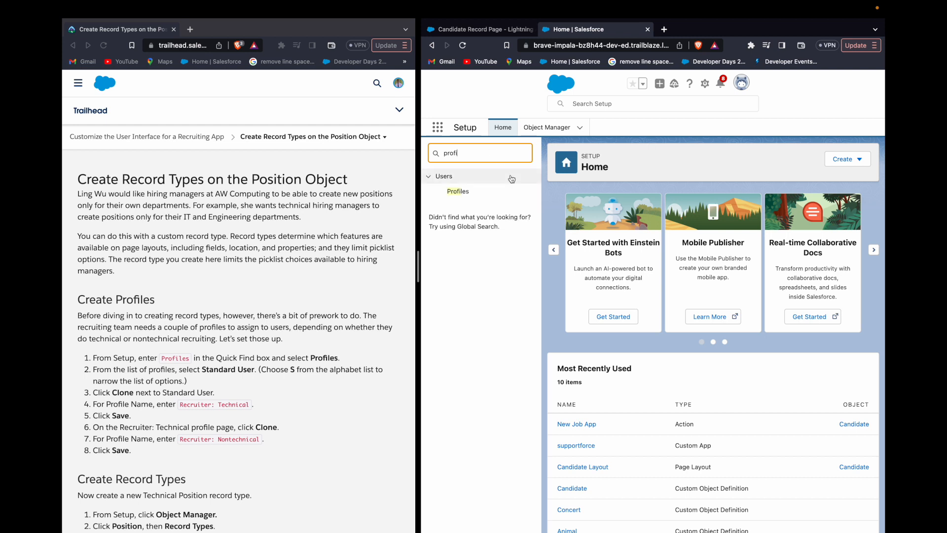
left_click(458, 192)
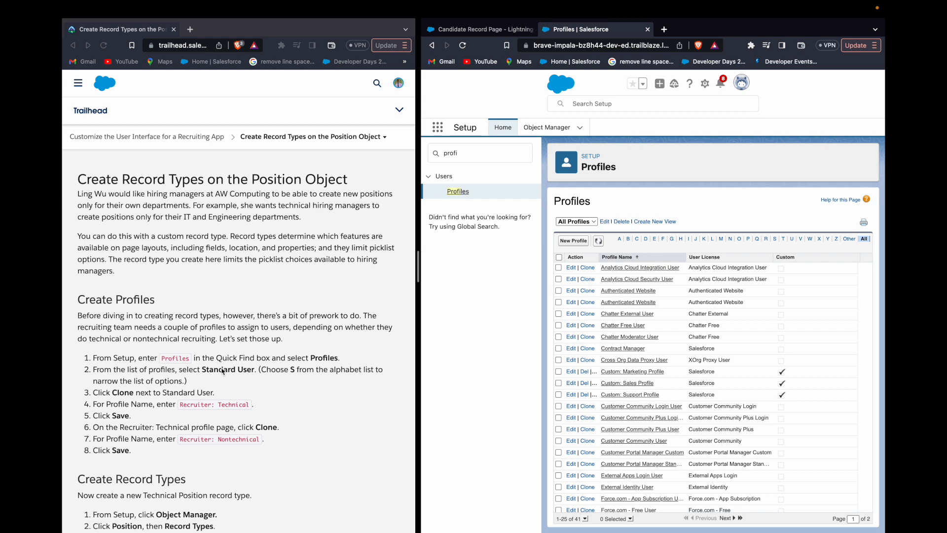
scroll(631, 356, "down", 2)
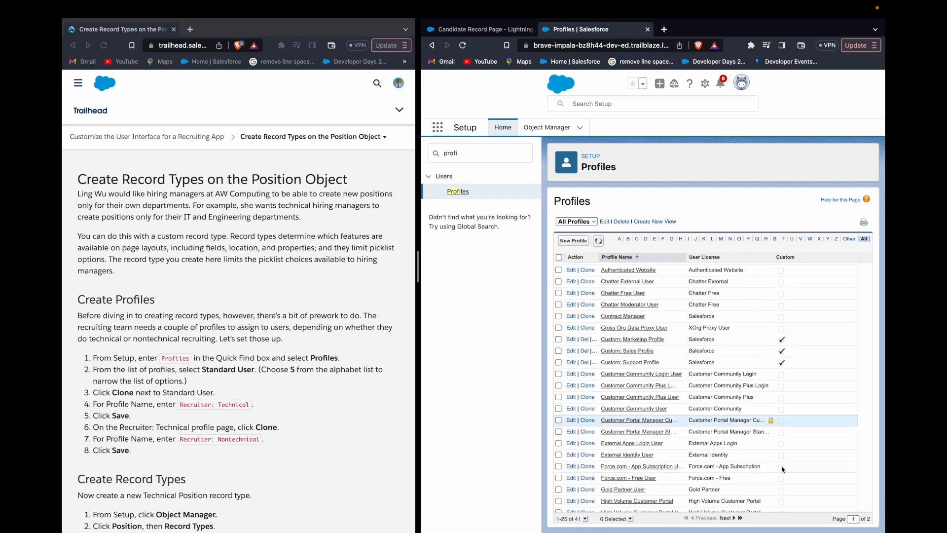
left_click(728, 518)
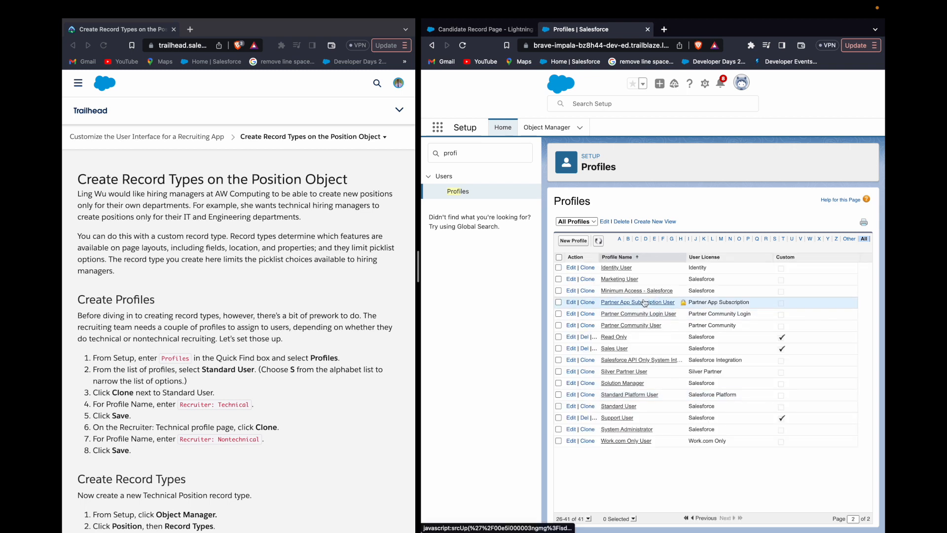
left_click(620, 407)
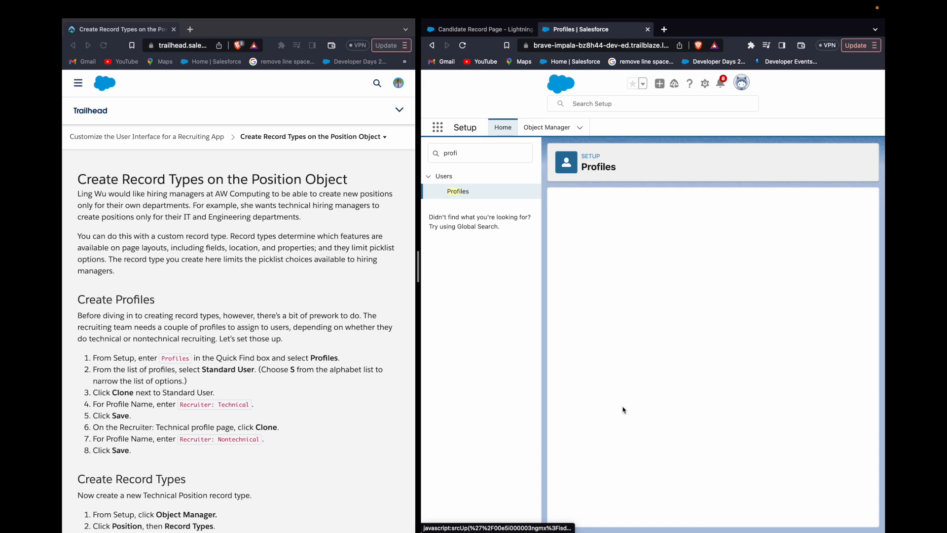
scroll(622, 410, "left", 5)
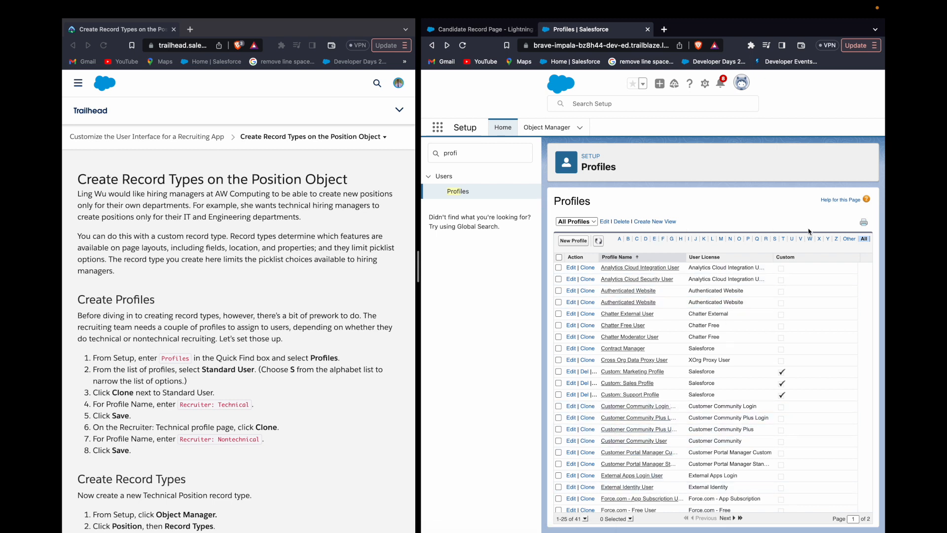
Step: Filter the profiles to those starting with S and clone Standard User as a new profile named Recruiter: Technical
left_click(775, 240)
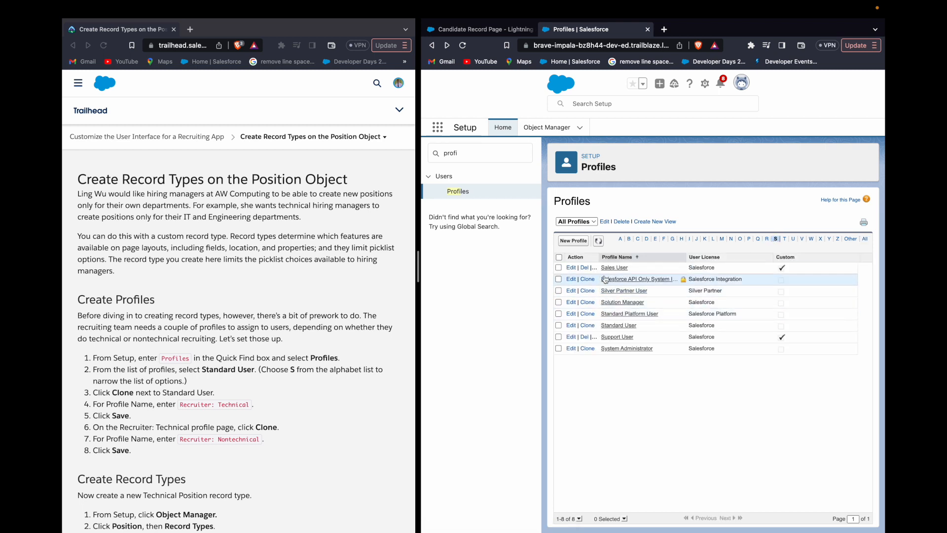
left_click(591, 327)
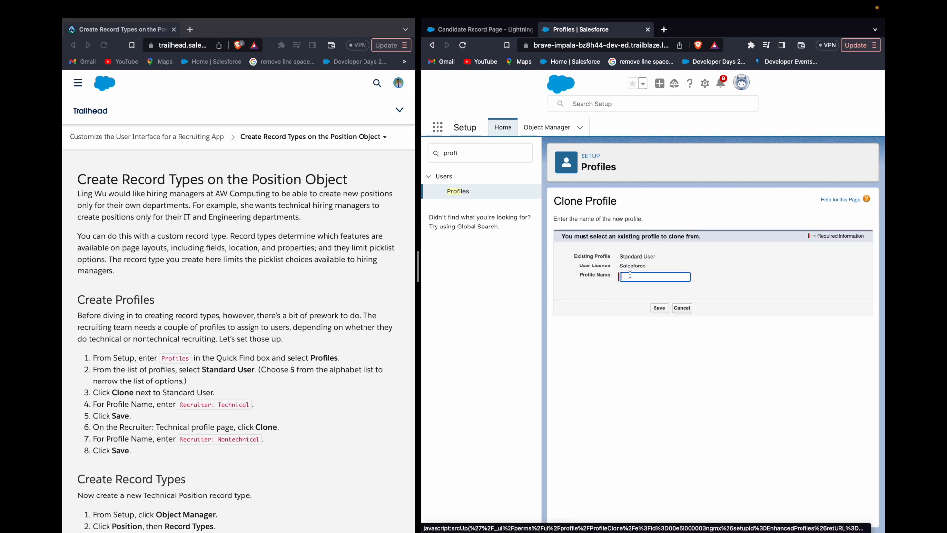
type("Re")
key("BackSpace")
type(": Technical")
left_click(656, 309)
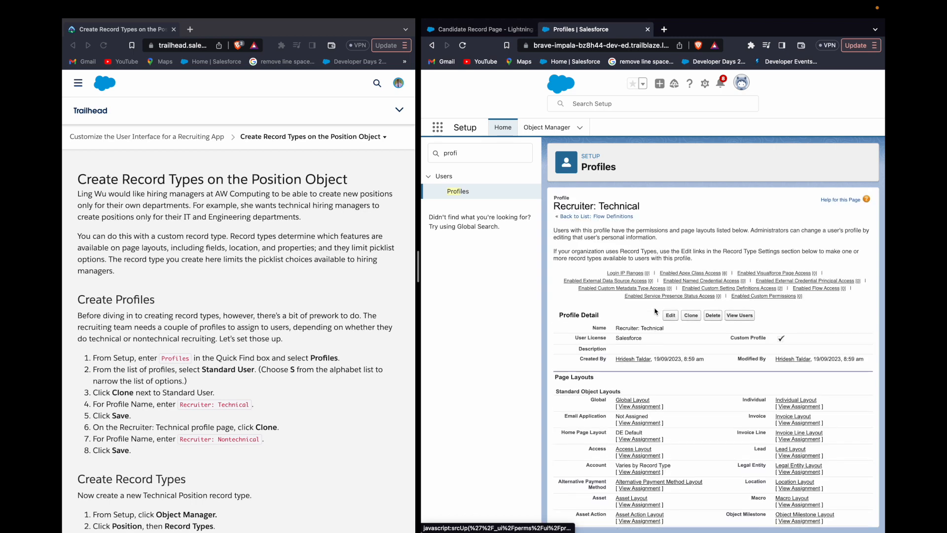
Step: Clone the Recruiter: Technical profile and save the copy as Recruiter: Nontechnical
left_click(689, 318)
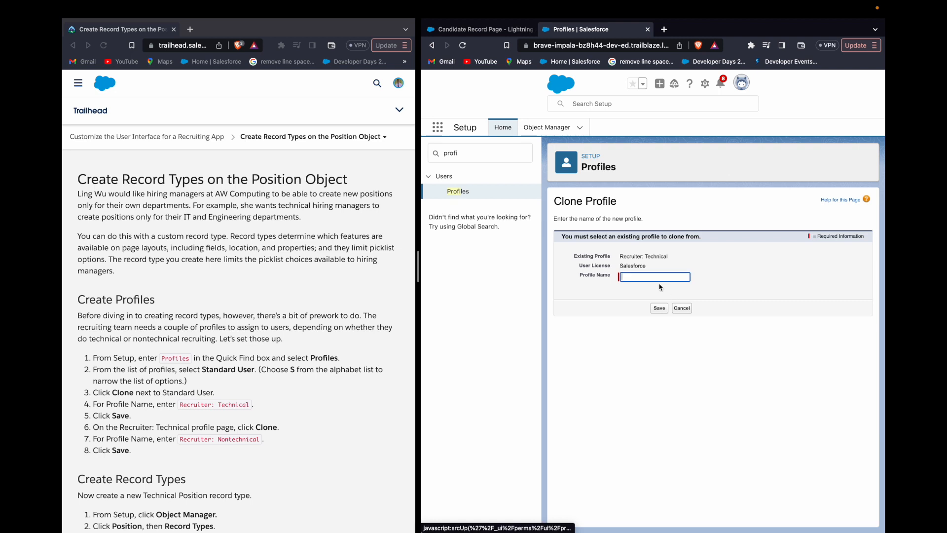
triple_click(659, 256)
key("ctrl+c")
left_click(648, 274)
key("ctrl+v")
key("BackSpace")
type("Nont")
left_click(658, 310)
Step: Find the Position object in Object Manager by searching for "pos" and open its record types
scroll(243, 424, "down", 5)
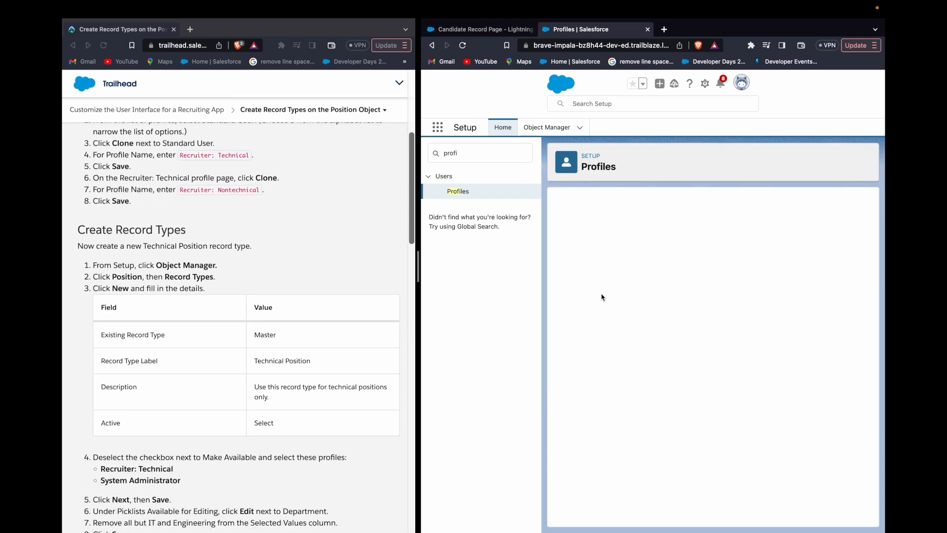
scroll(276, 323, "down", 1)
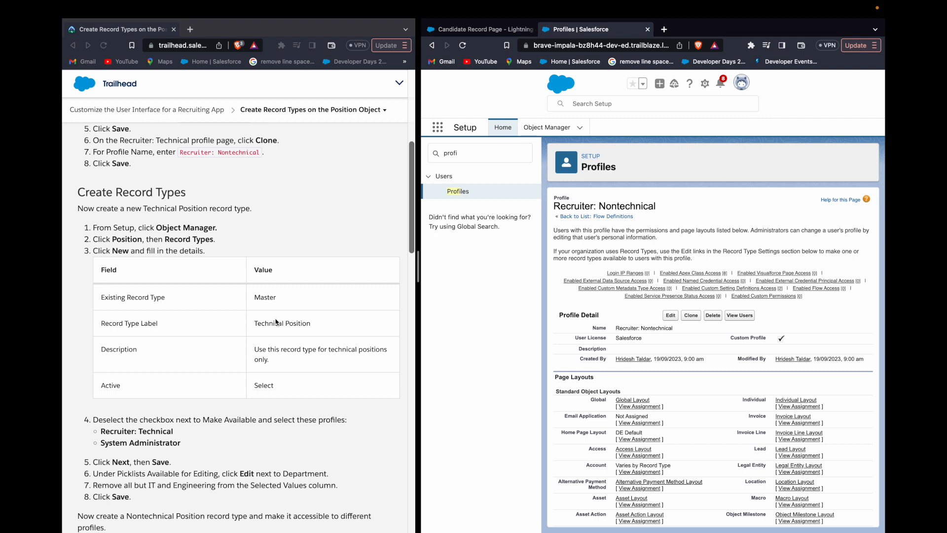
left_click(543, 128)
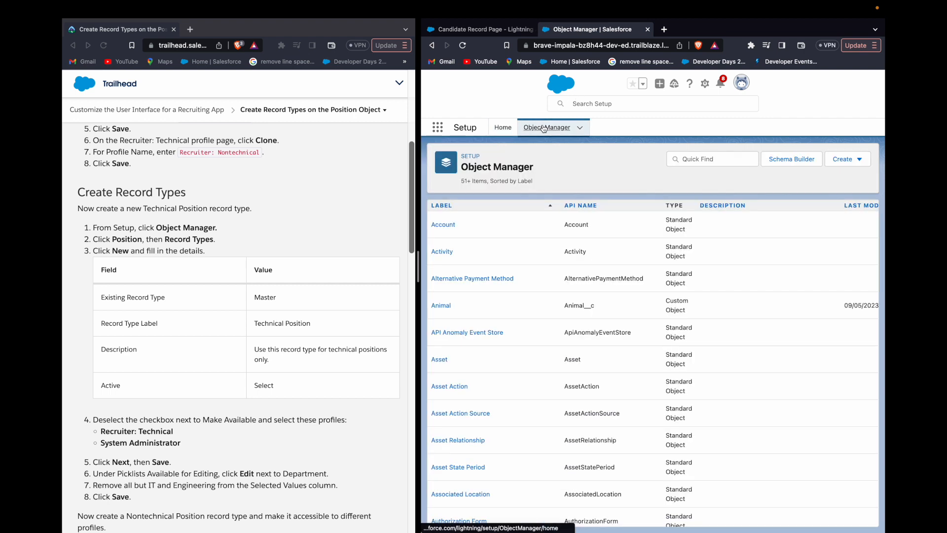
left_click(722, 160)
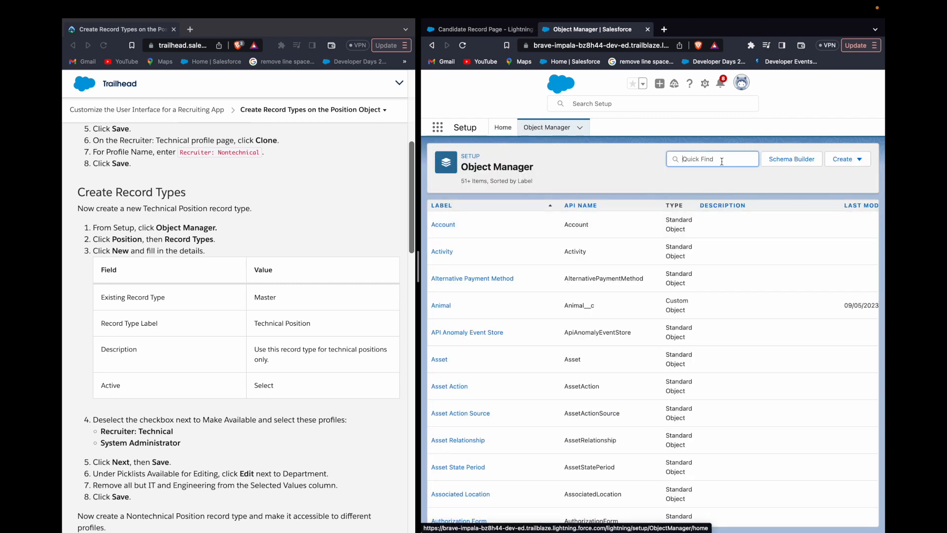
type("pos")
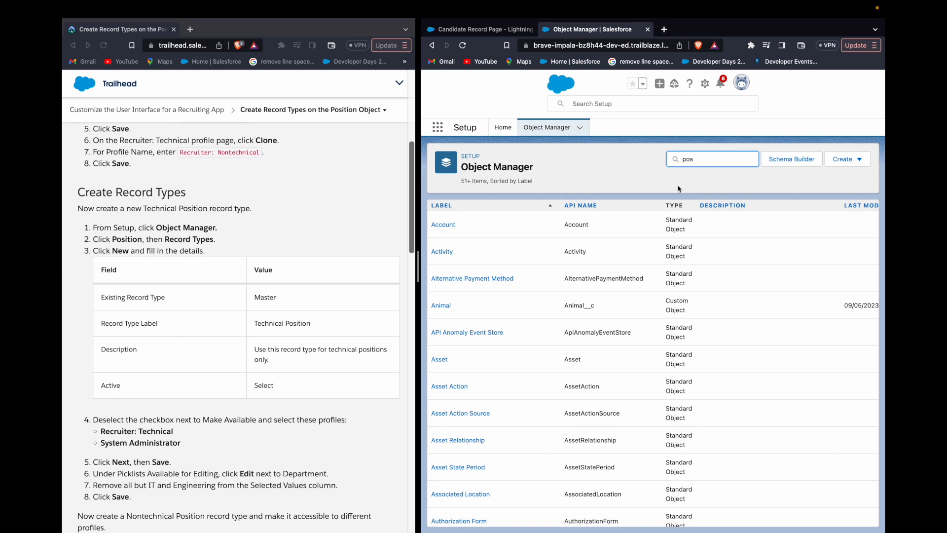
left_click(443, 297)
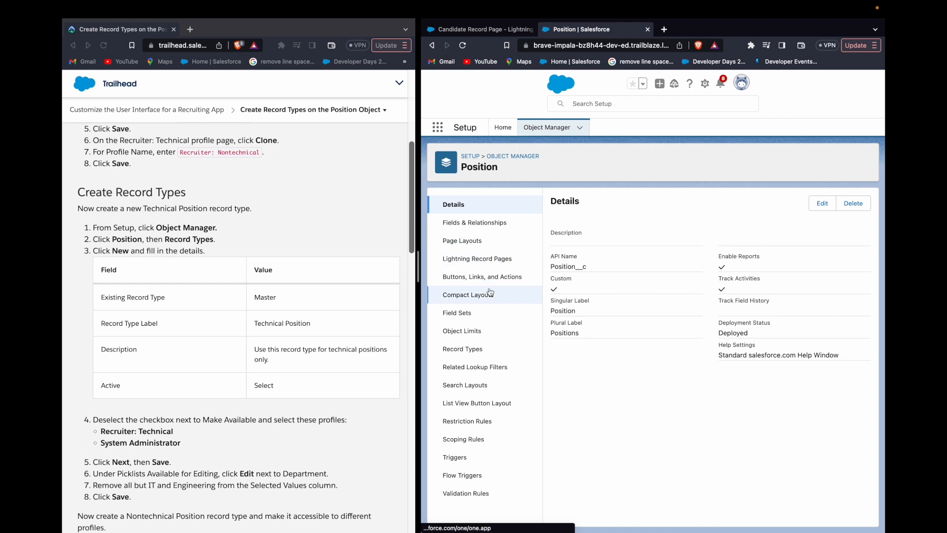
left_click(482, 355)
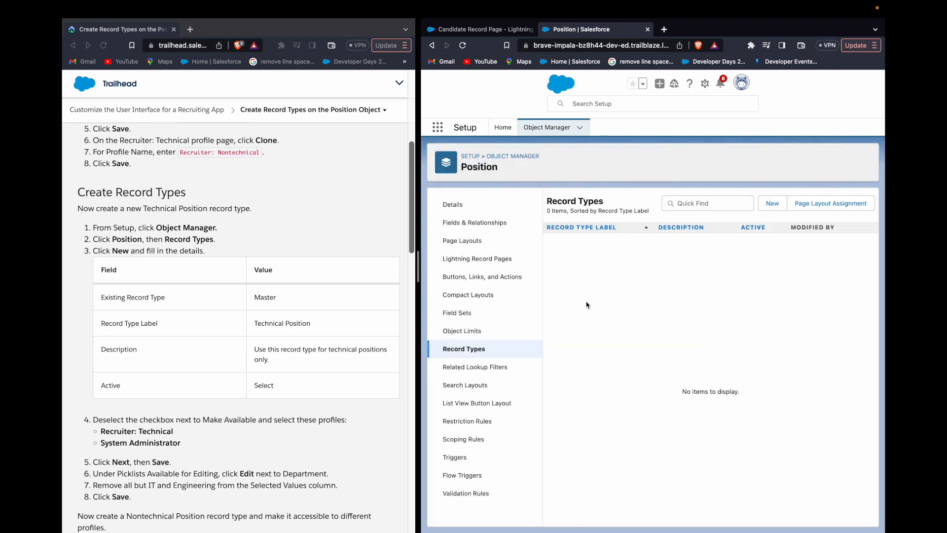
Step: Start a record type based on Master, labelled Technical Position, with the description "Use this record type for technical positions only"
left_click(779, 205)
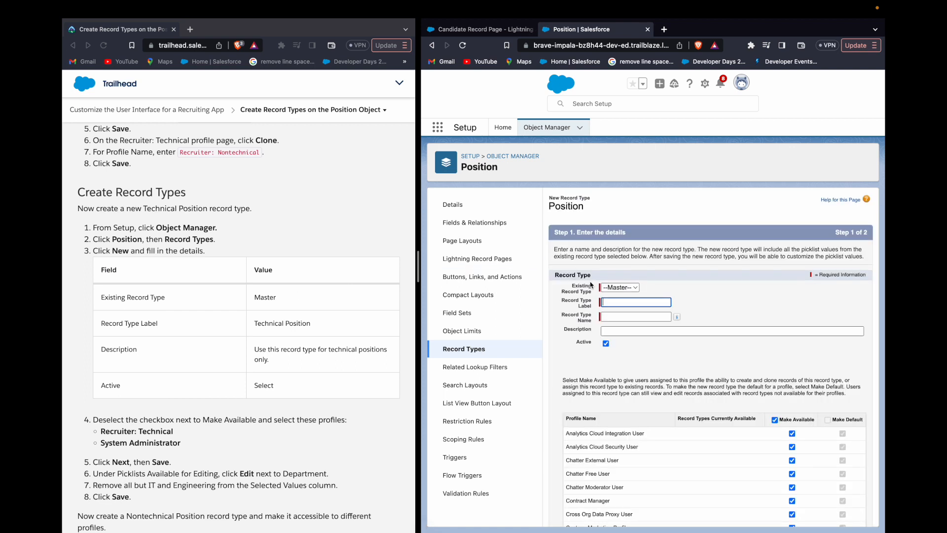
left_click(627, 289)
left_click(622, 296)
left_click(621, 301)
type("Technical Position")
left_click(265, 351)
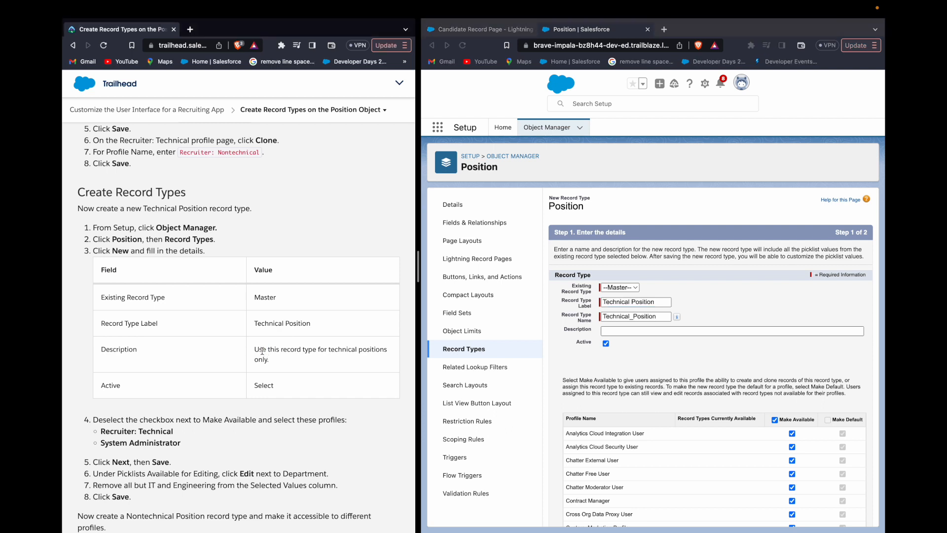
triple_click(265, 360)
key("ctrl+c")
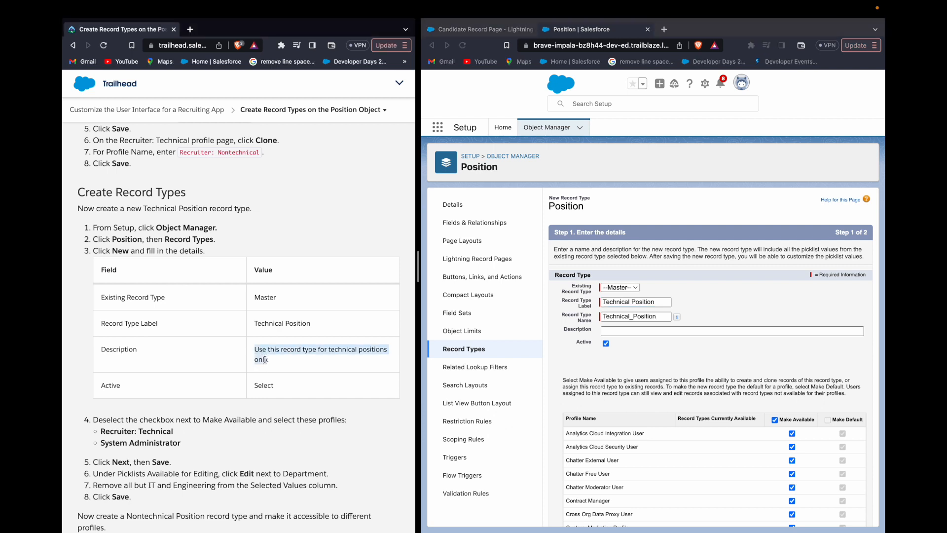
left_click(640, 335)
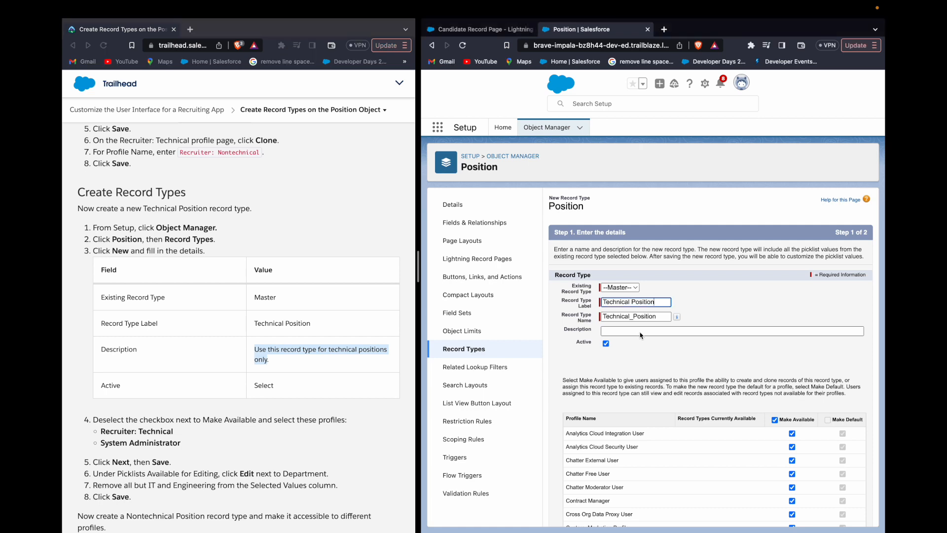
key("ctrl+v")
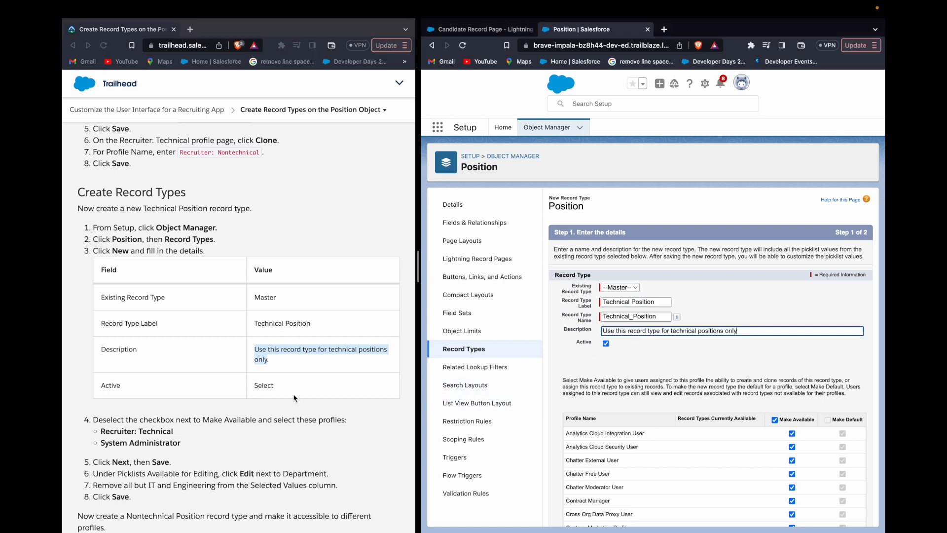
Step: Make the new record type available only to the Recruiter: Technical and System Administrator profiles
scroll(294, 398, "down", 3)
scroll(652, 338, "down", 2)
scroll(796, 348, "down", 4)
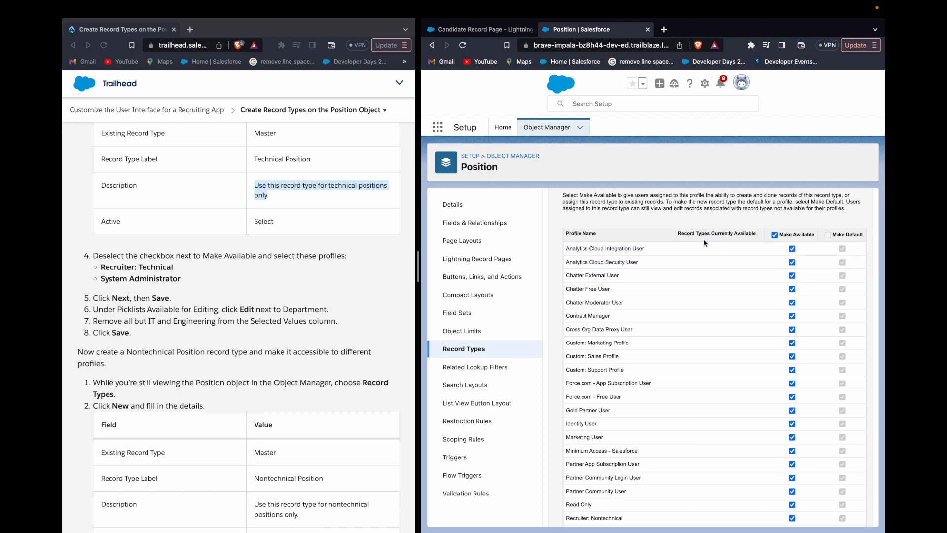
scroll(705, 243, "up", 1)
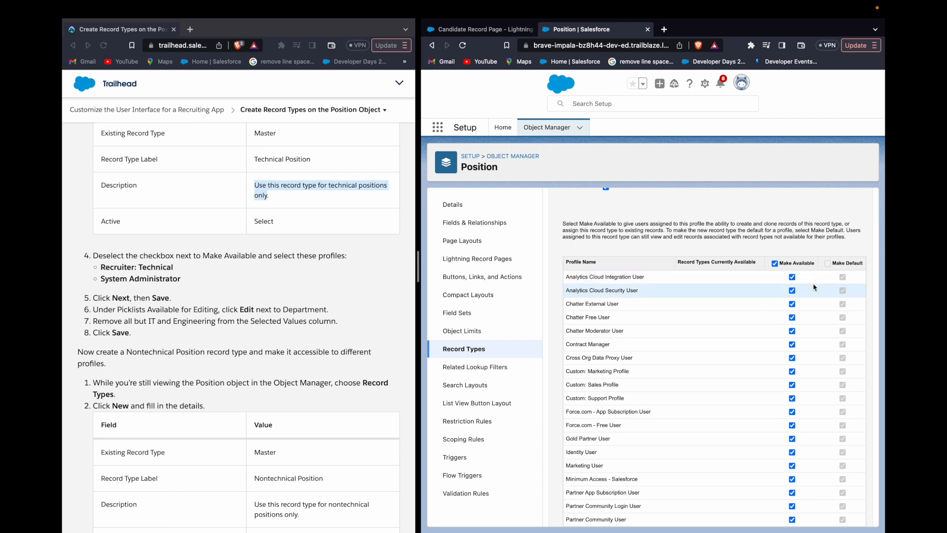
scroll(338, 309, "up", 2)
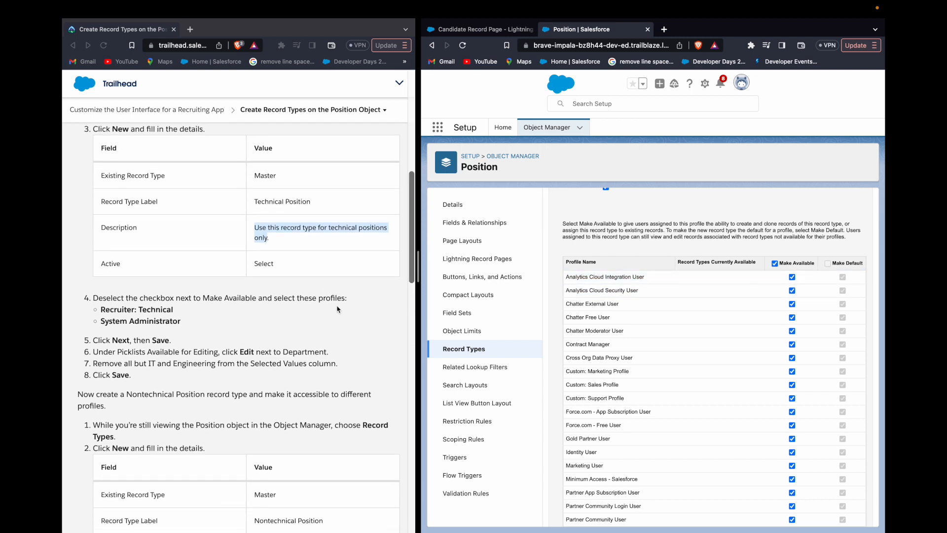
scroll(338, 310, "down", 2)
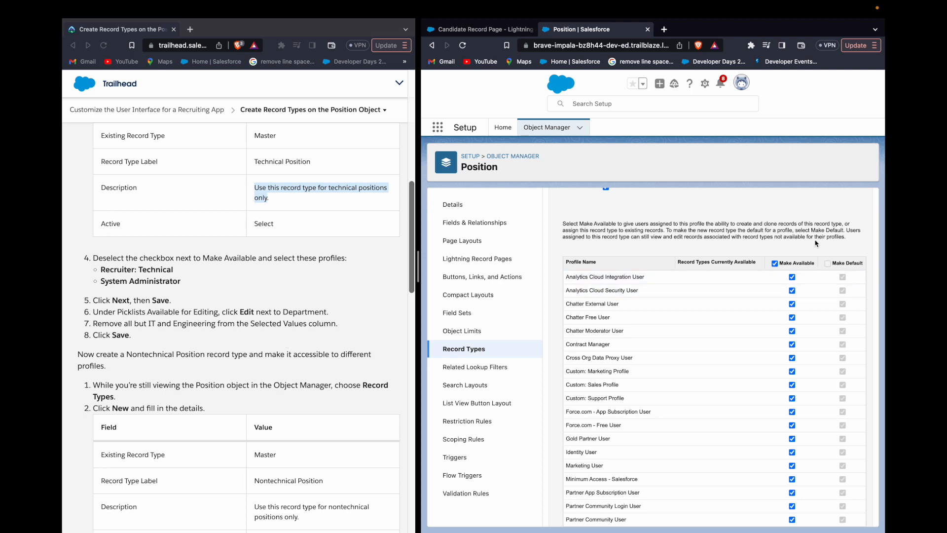
left_click(776, 264)
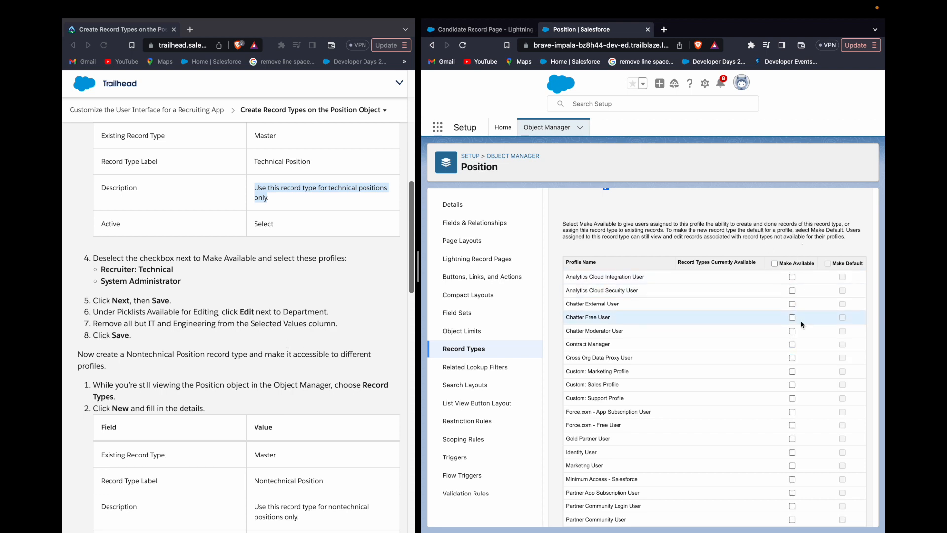
scroll(789, 296, "down", 5)
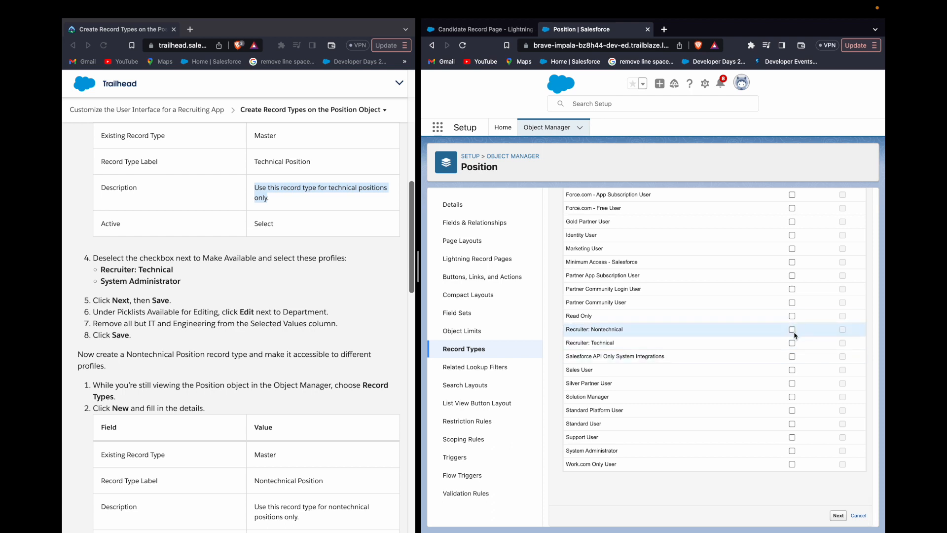
left_click(793, 344)
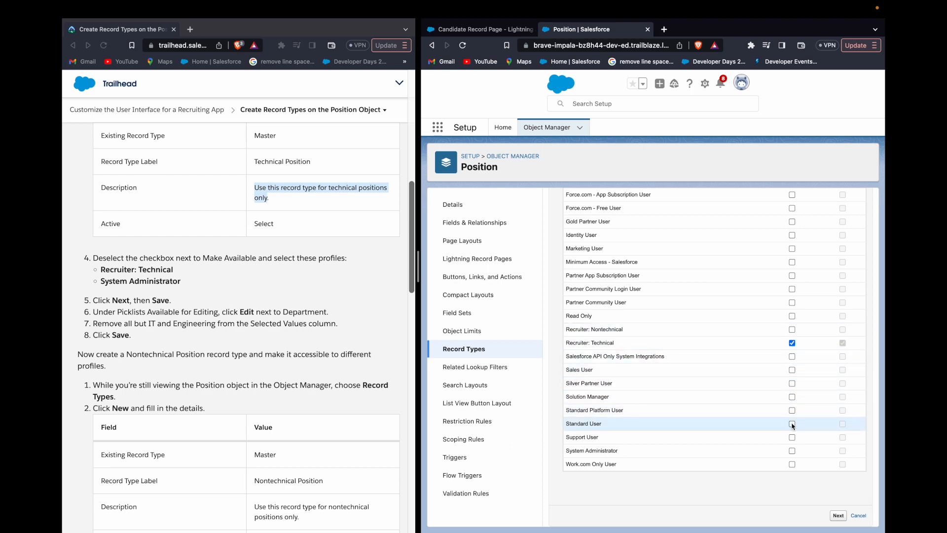
left_click(792, 450)
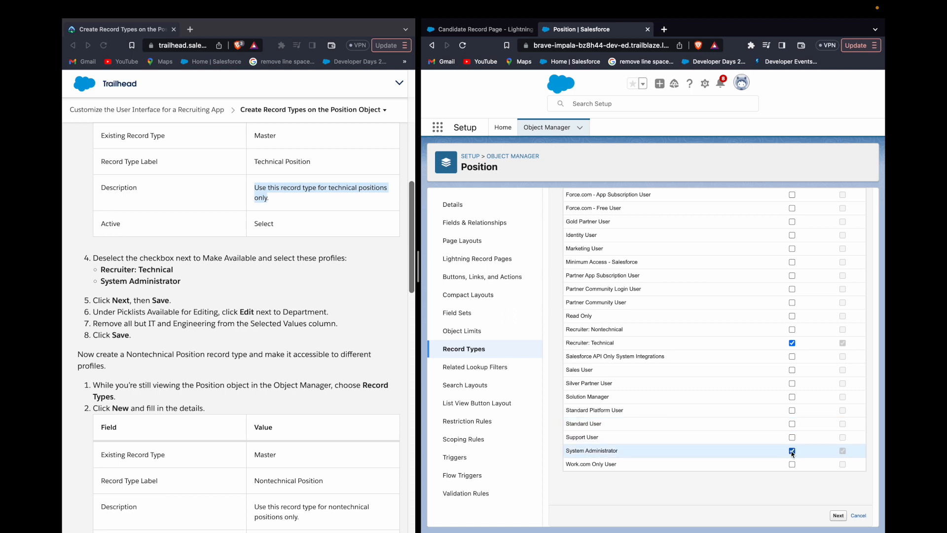
Step: Proceed to the page layout assignment and save the record type with Position Layout applied to all profiles
left_click(837, 516)
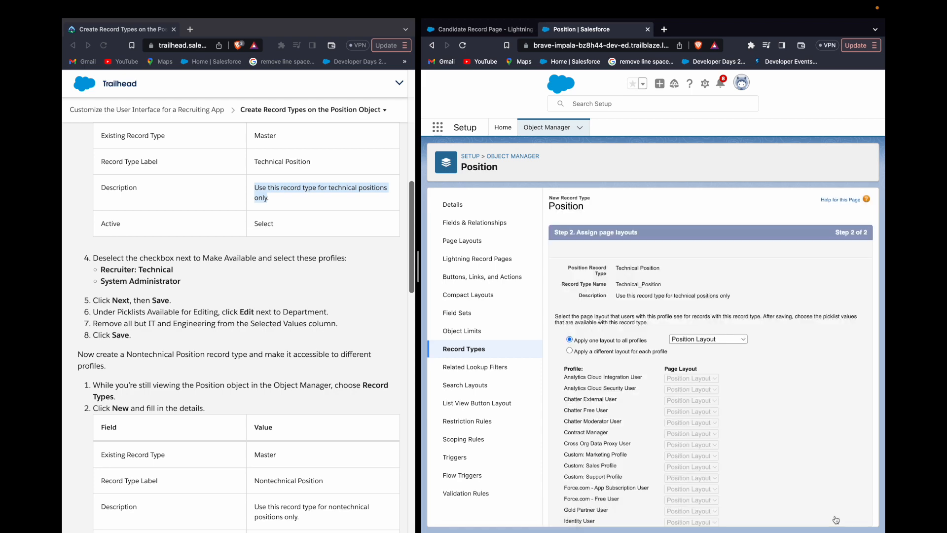
scroll(828, 405, "down", 5)
left_click(835, 516)
Step: Start another record type on the Position object, based on Master and labelled Nontechnical Position
scroll(335, 354, "down", 2)
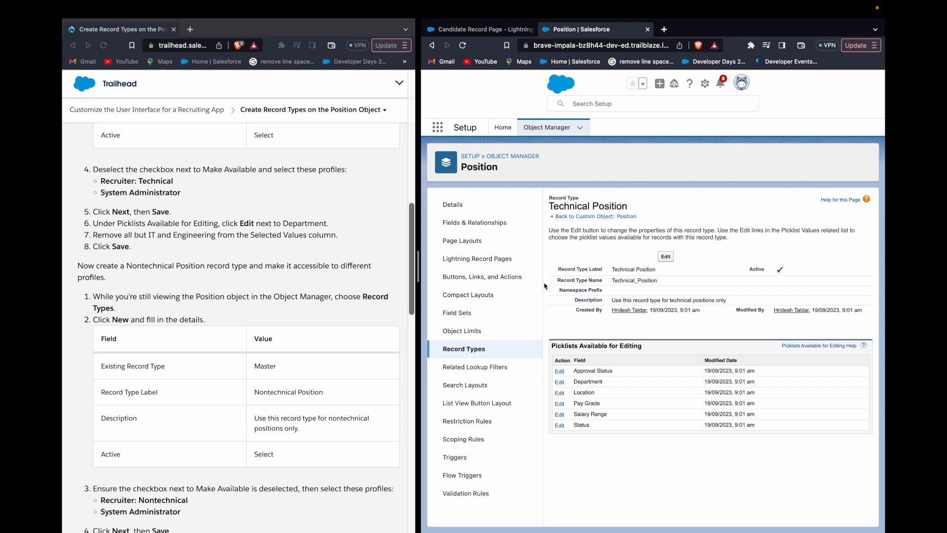
left_click(471, 358)
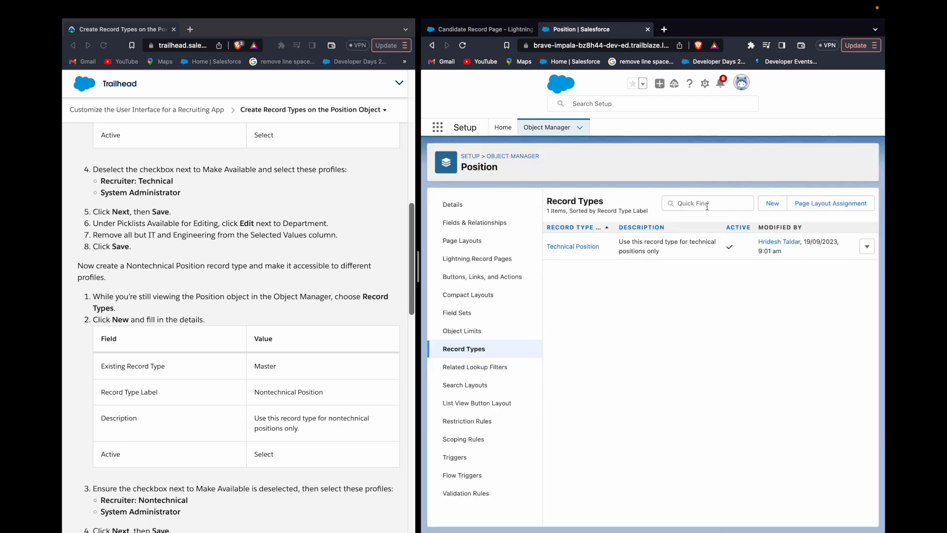
left_click(772, 213)
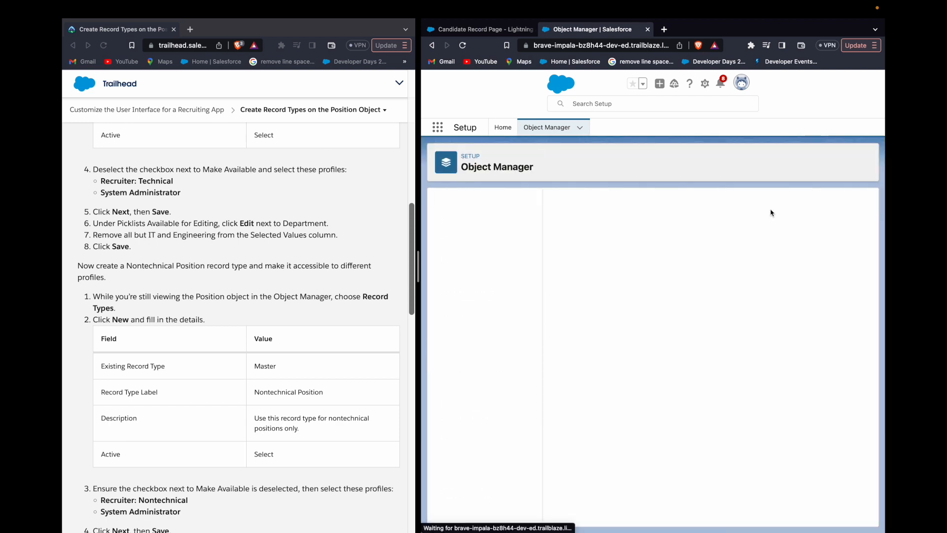
left_click(275, 392)
double_click(276, 392)
left_click_drag(320, 392, 323, 393)
key("ctrl+c")
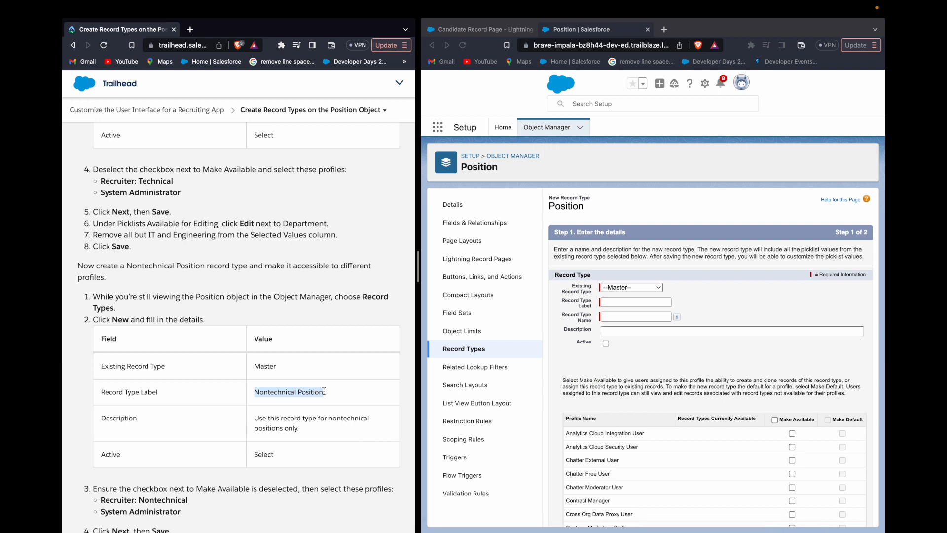
left_click(635, 306)
key("ctrl+v")
left_click(735, 310)
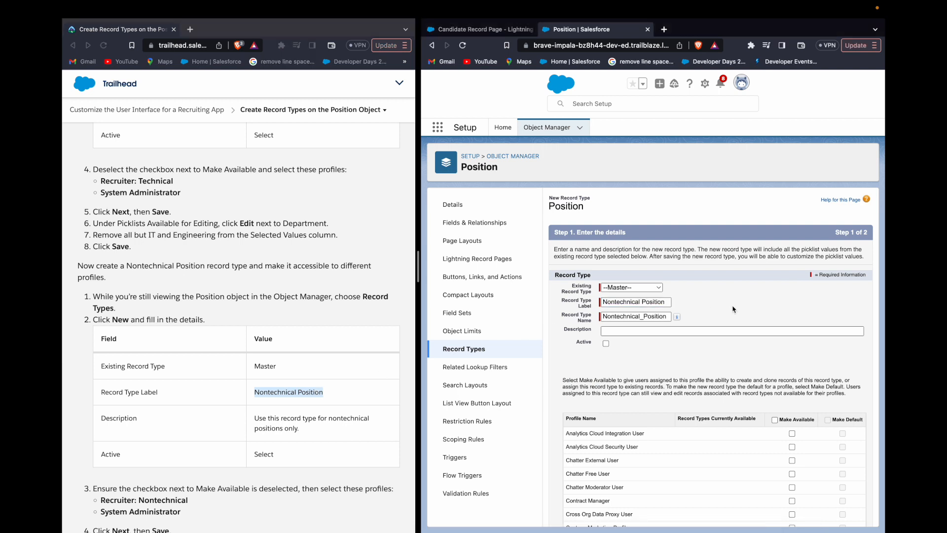
Step: Describe the new record type as "Use this record type for nontechnical positions only" and make it active
left_click(262, 417)
left_click_drag(299, 423, 298, 429)
key("super+c")
left_click(639, 331)
key("super+v")
scroll(635, 369, "down", 1)
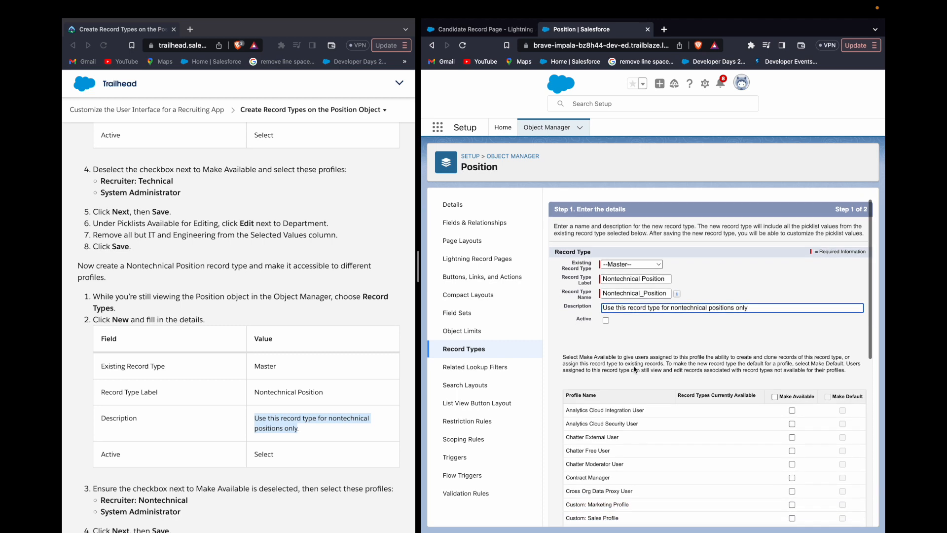
left_click(606, 320)
Step: Make the record type available to the Recruiter: Nontechnical and System Administrator profiles and proceed to the page layout assignment
scroll(641, 360, "down", 4)
scroll(640, 360, "down", 10)
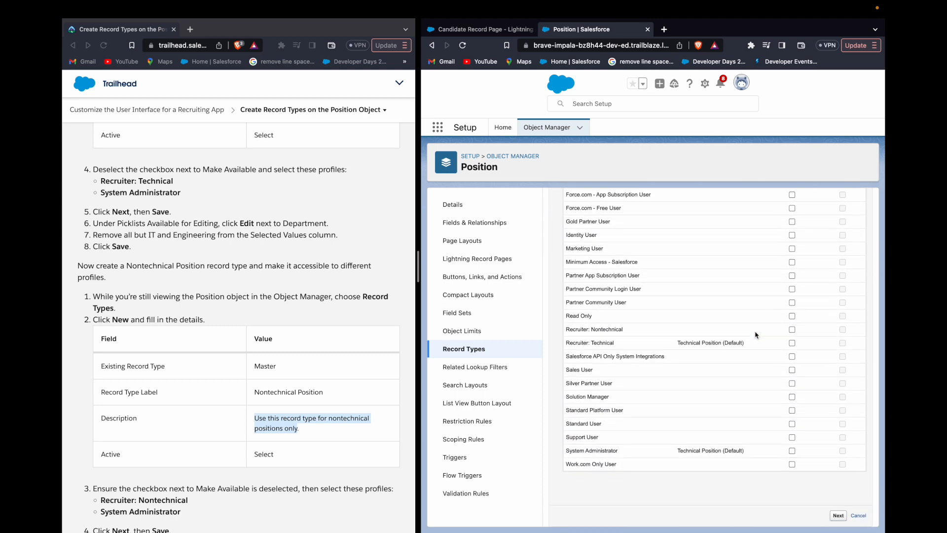
left_click(793, 330)
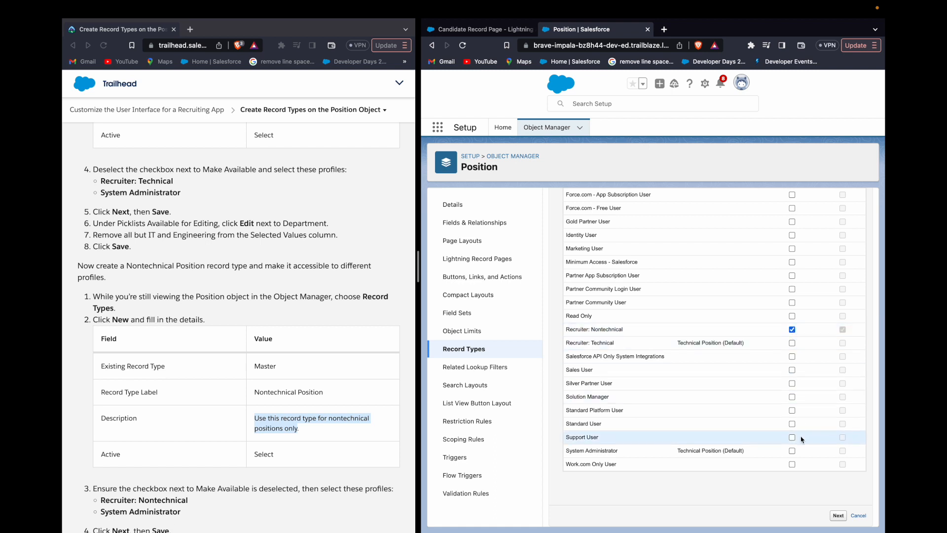
left_click(793, 451)
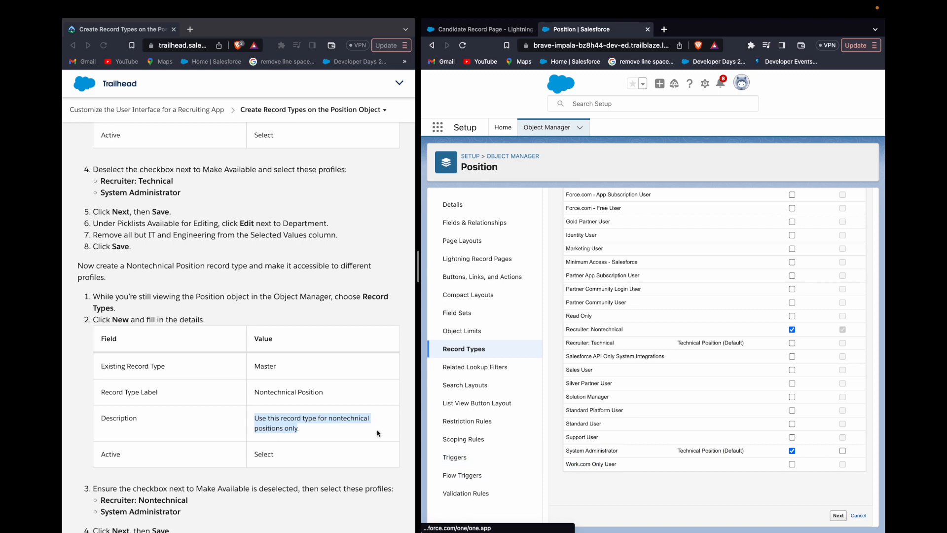
scroll(379, 434, "down", 4)
scroll(378, 434, "down", 5)
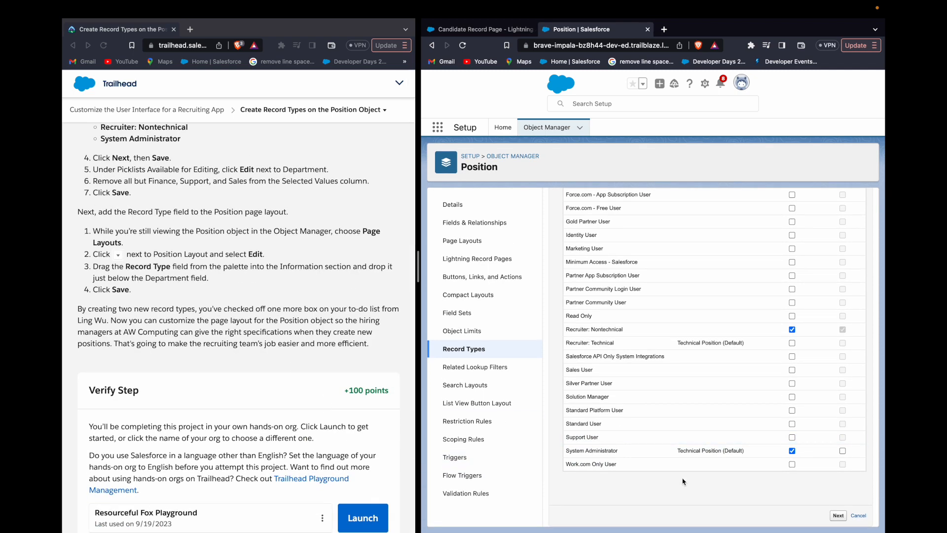
left_click(839, 516)
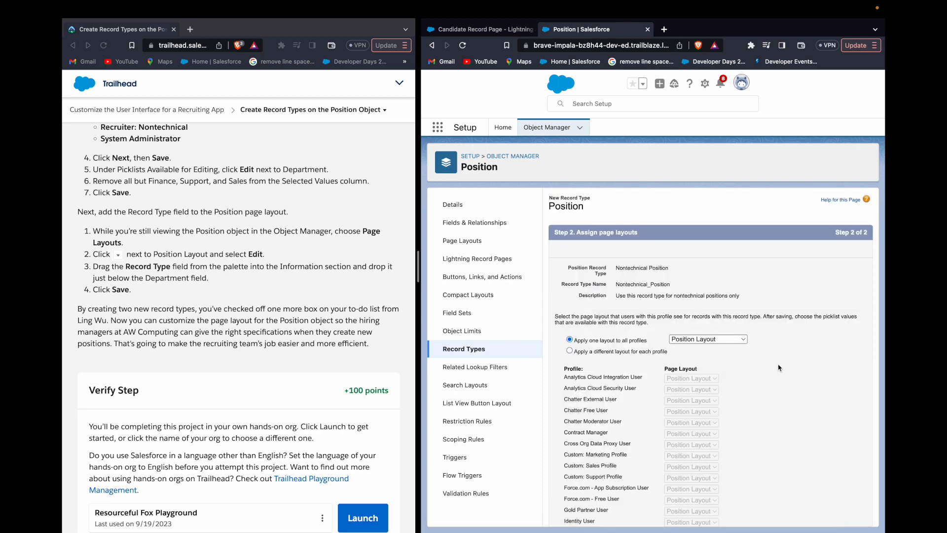
scroll(778, 368, "down", 5)
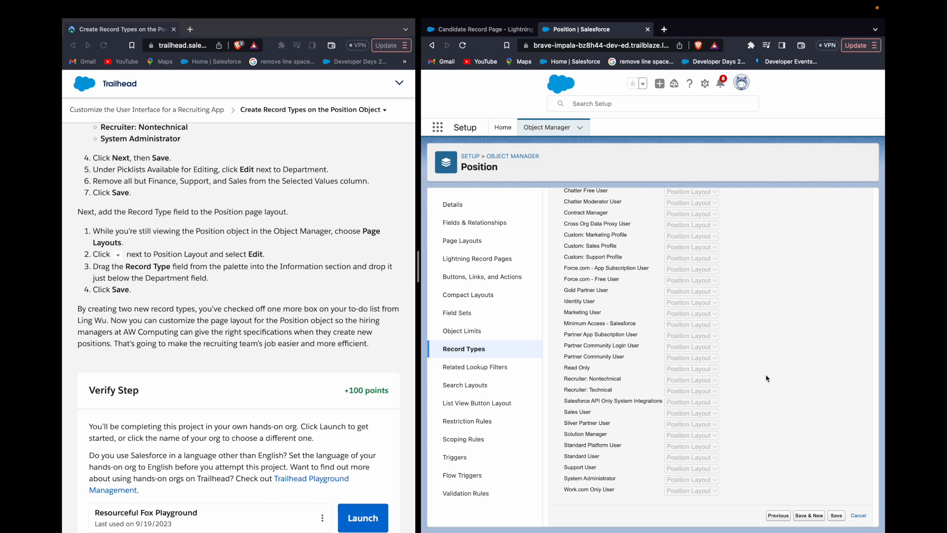
scroll(767, 379, "up", 5)
left_click(731, 340)
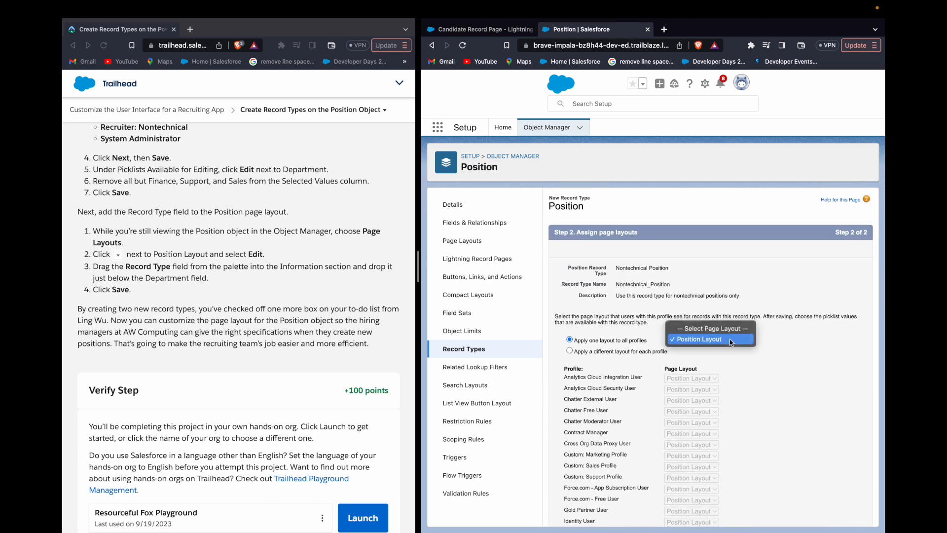
left_click(732, 340)
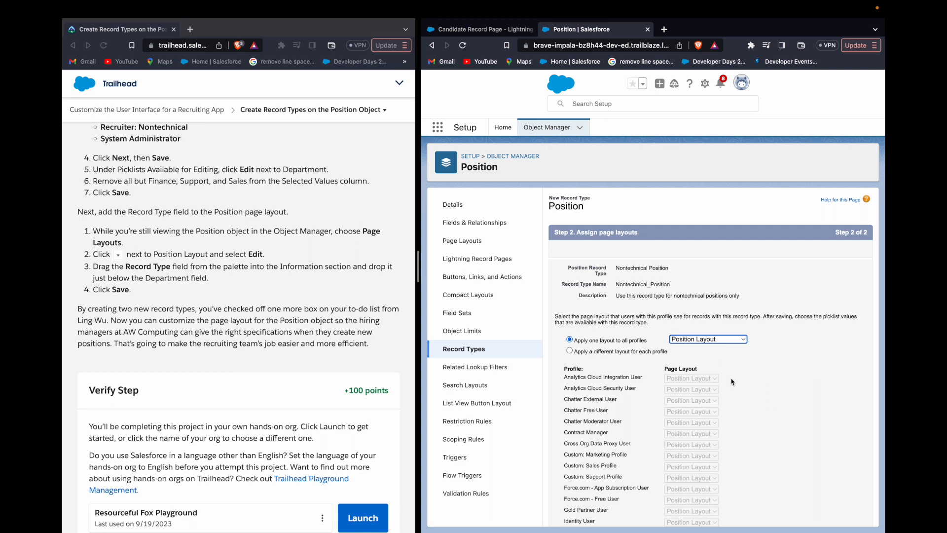
scroll(781, 369, "down", 4)
scroll(781, 369, "up", 4)
left_click(571, 352)
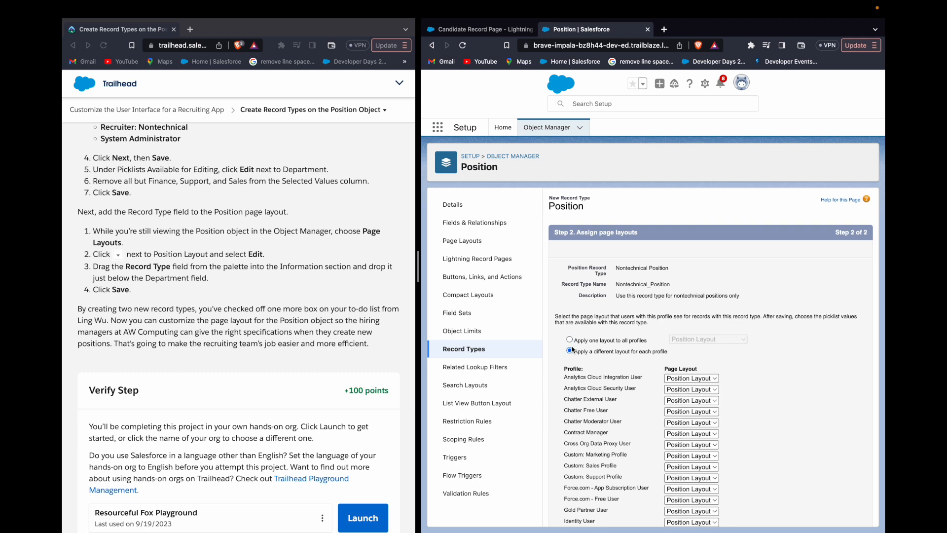
left_click(572, 343)
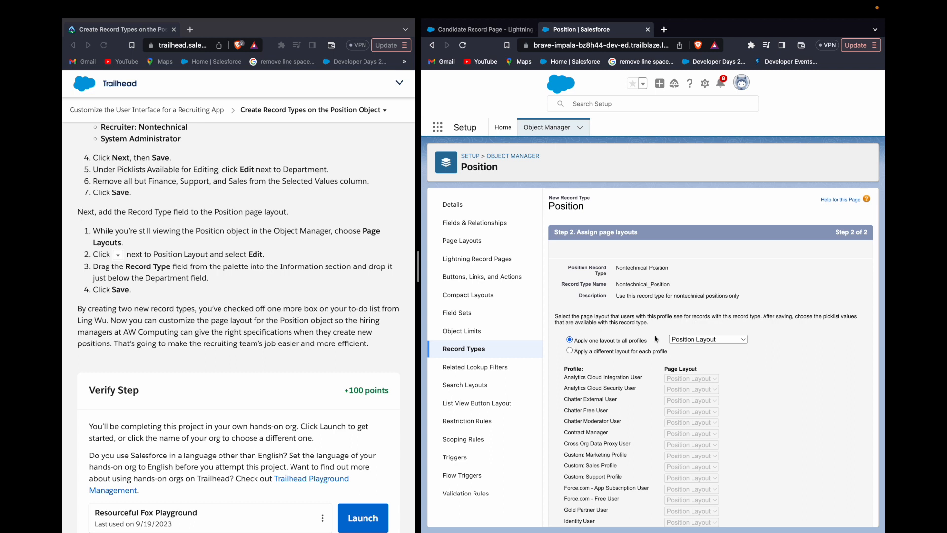
Step: Save the Nontechnical Position record type with Position Layout applied to all profiles
scroll(634, 319, "up", 1)
scroll(634, 317, "down", 1)
scroll(607, 342, "down", 5)
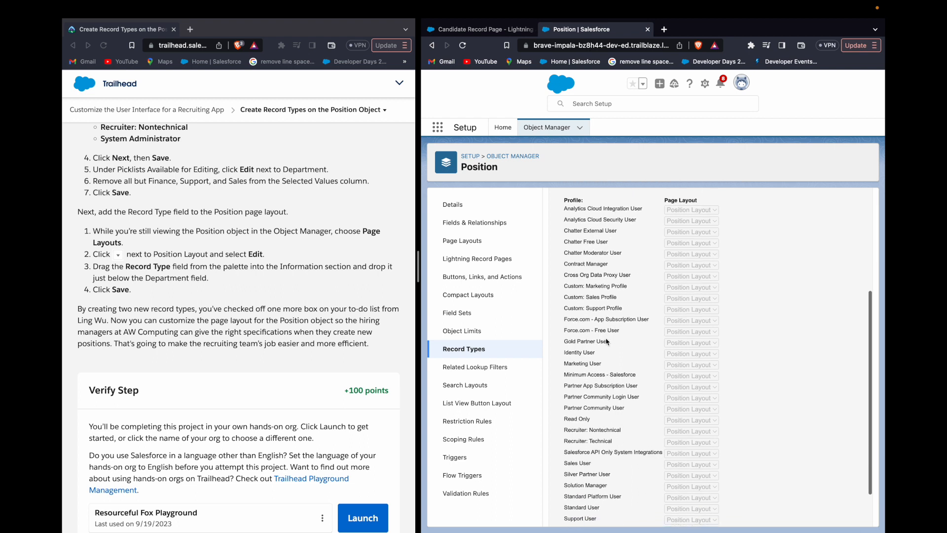
scroll(607, 342, "down", 1)
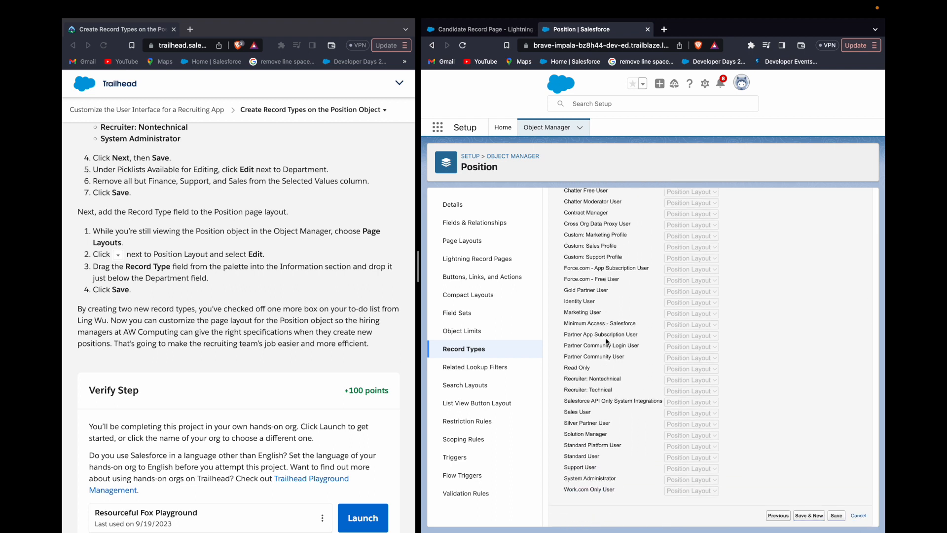
scroll(606, 341, "up", 3)
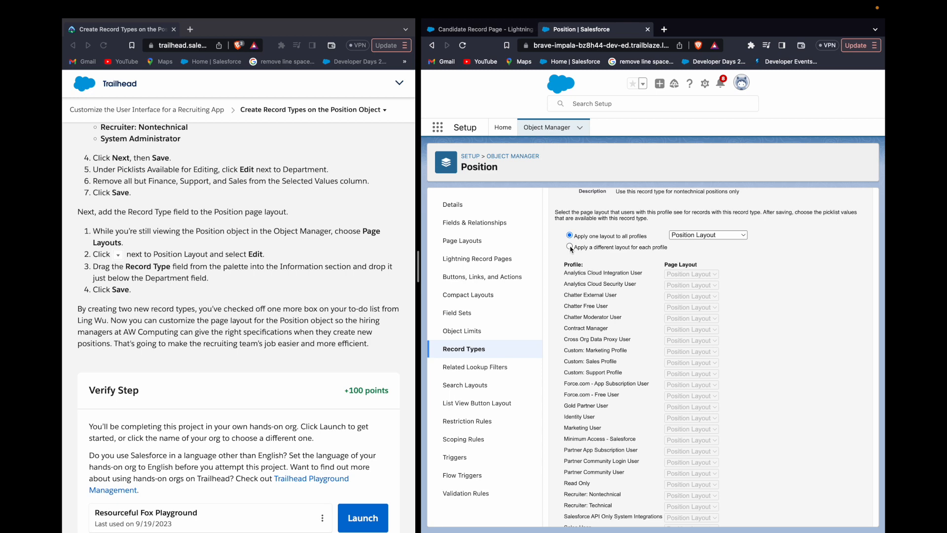
scroll(572, 249, "up", 2)
scroll(630, 252, "down", 5)
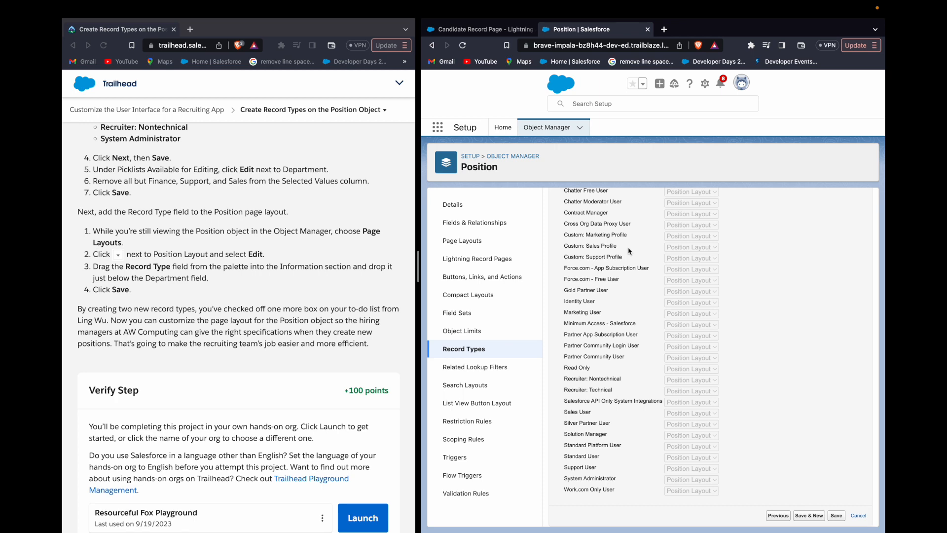
scroll(629, 252, "up", 9)
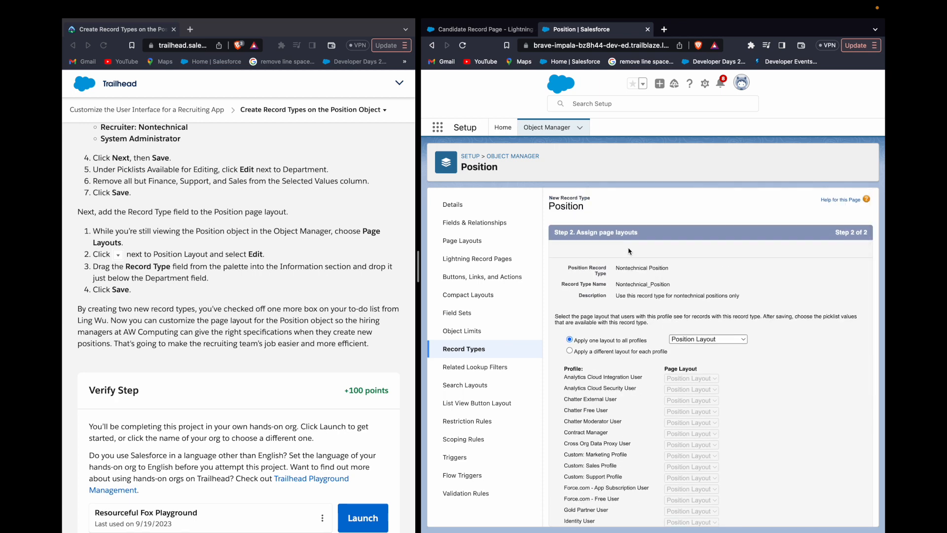
scroll(356, 298, "up", 1)
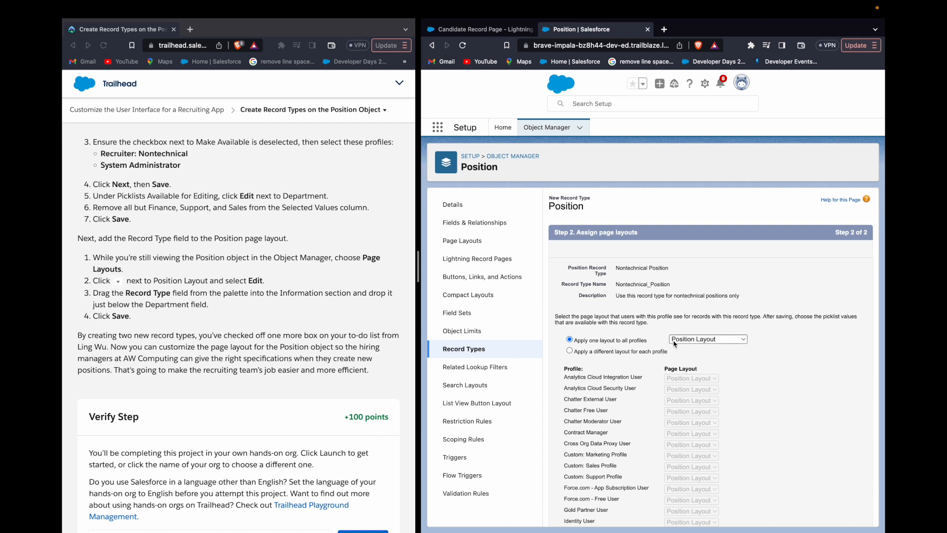
scroll(809, 397, "down", 5)
left_click(836, 516)
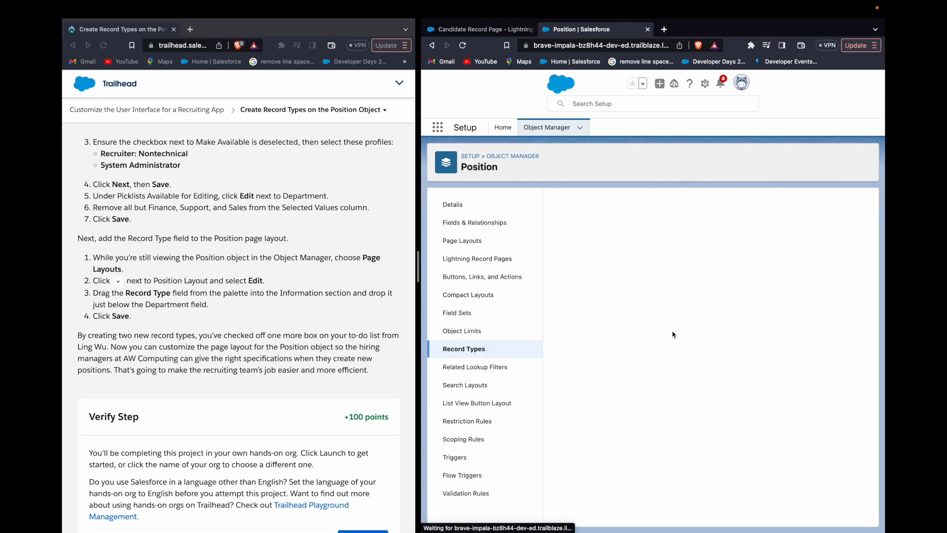
Step: Remove IT and Engineering from the Department picklist's selected values for the Nontechnical Position record type and save
left_click(666, 257)
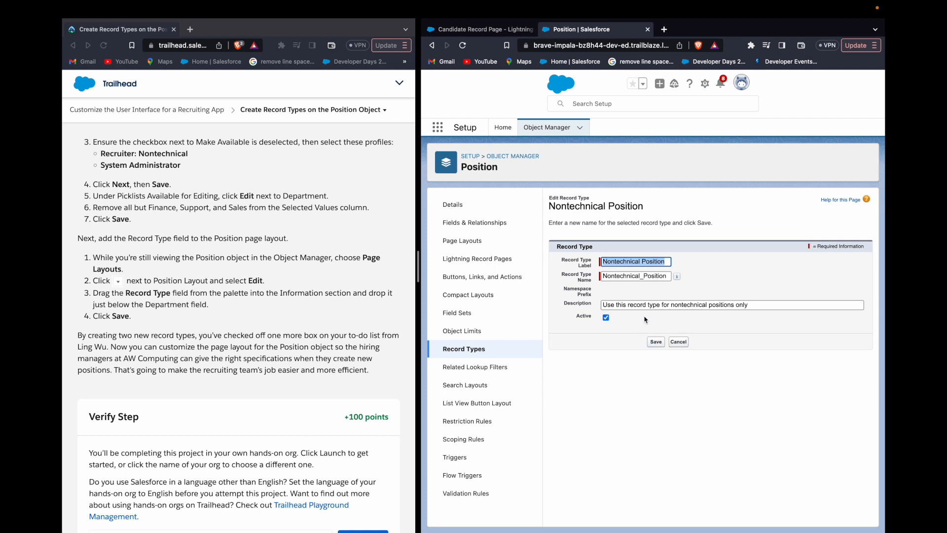
left_click(684, 341)
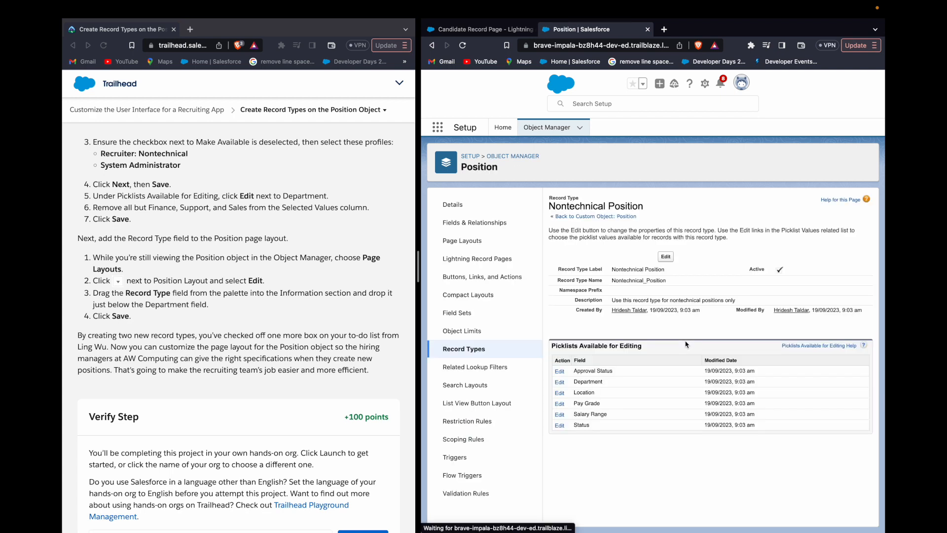
left_click(560, 374)
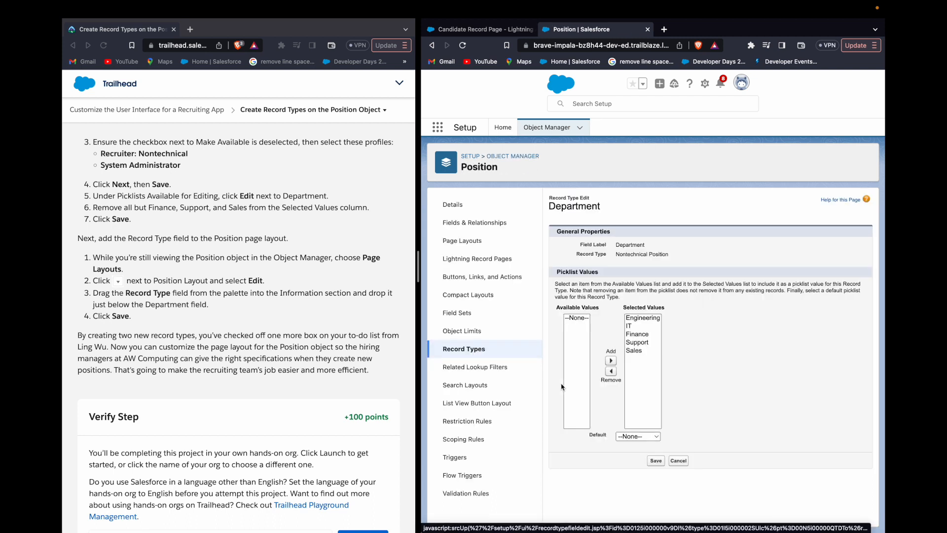
left_click(635, 326)
left_click(610, 371)
left_click(644, 318)
left_click(611, 371)
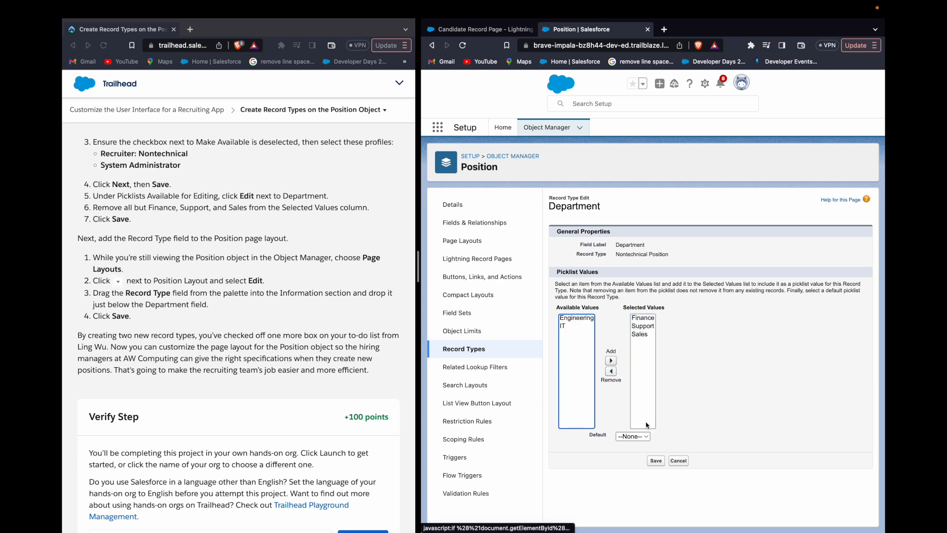
left_click(701, 407)
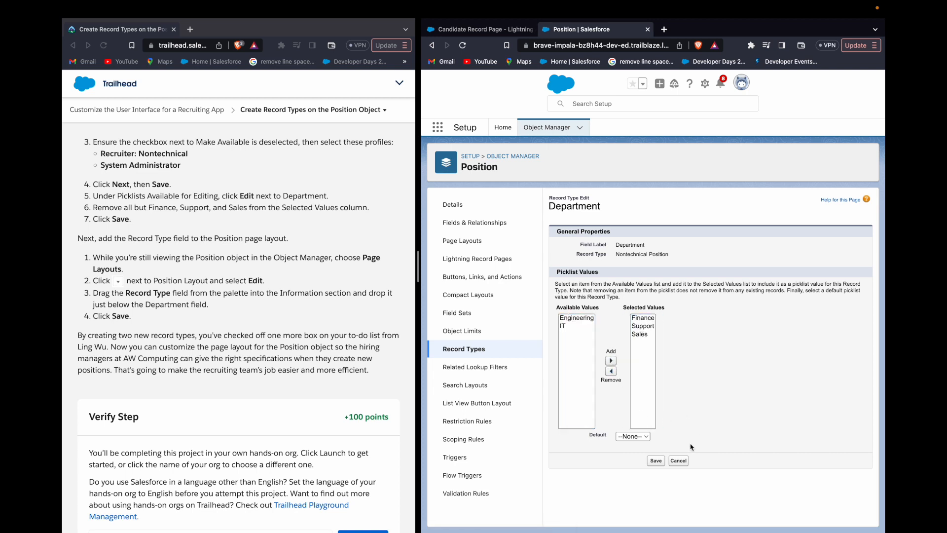
left_click(656, 462)
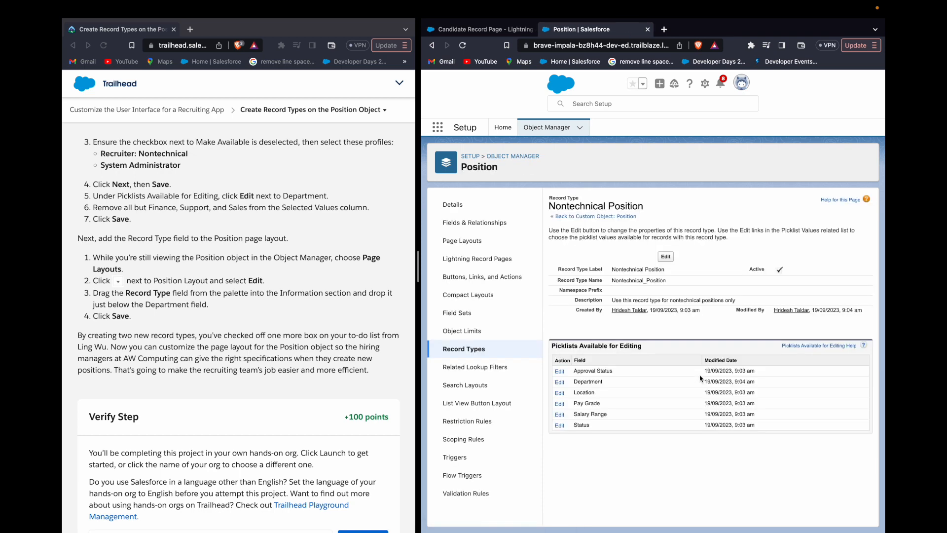
Step: Open the Position object's page layout named Position Layout for editing
scroll(373, 342, "down", 1)
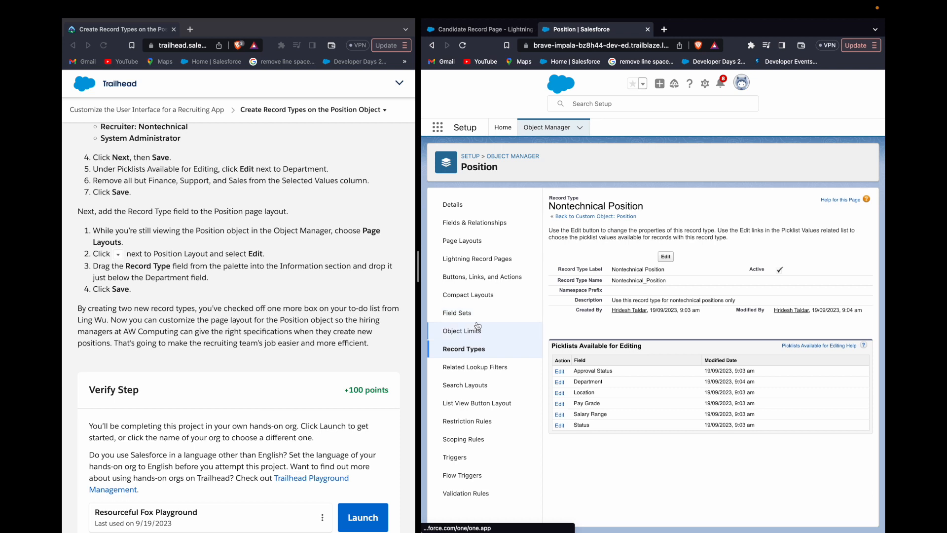
left_click(469, 241)
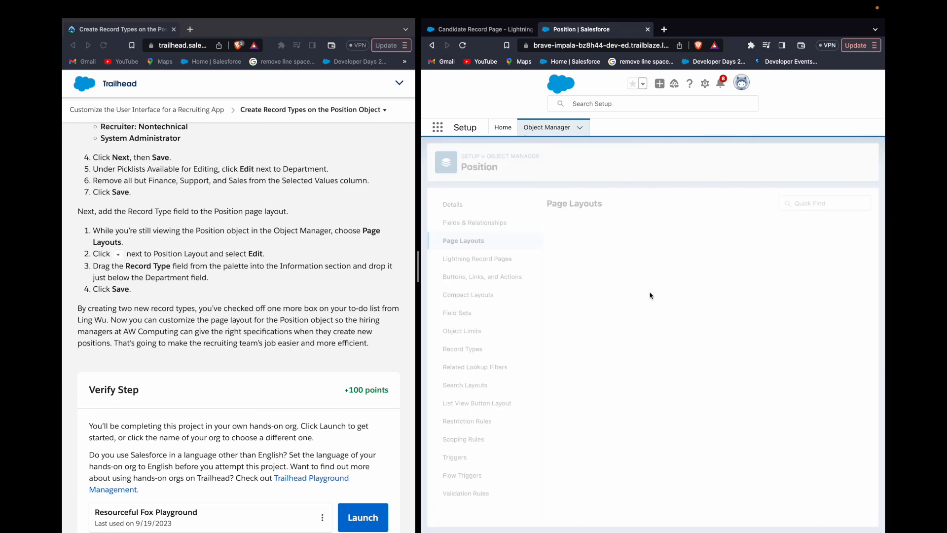
left_click(867, 245)
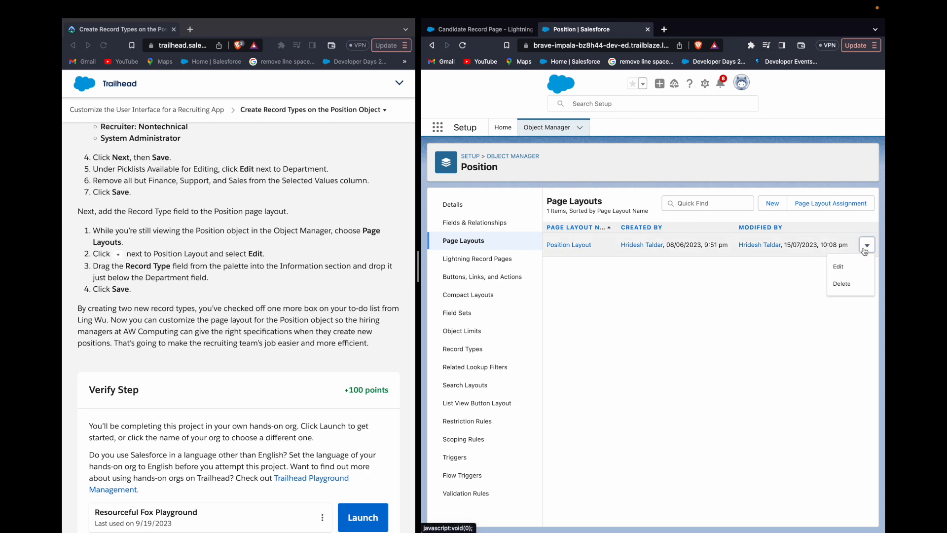
left_click(850, 270)
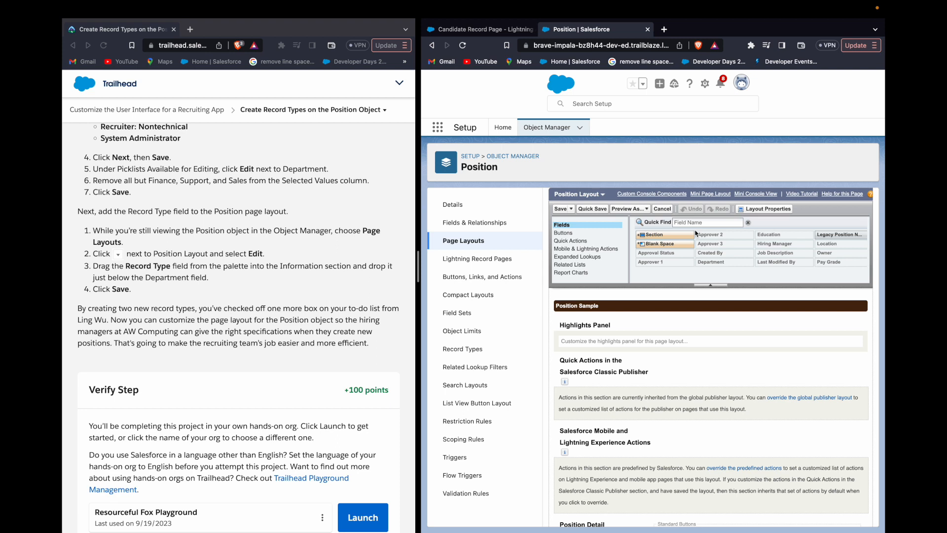
Step: Look through the field palette and layout sections, and search the page for "department" to locate the Department field
scroll(696, 233, "right", 5)
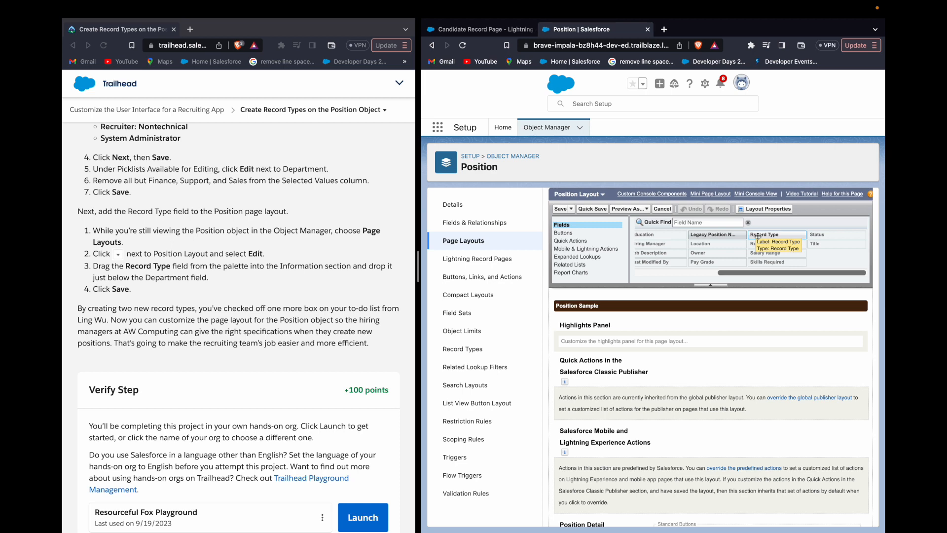
scroll(708, 345, "down", 4)
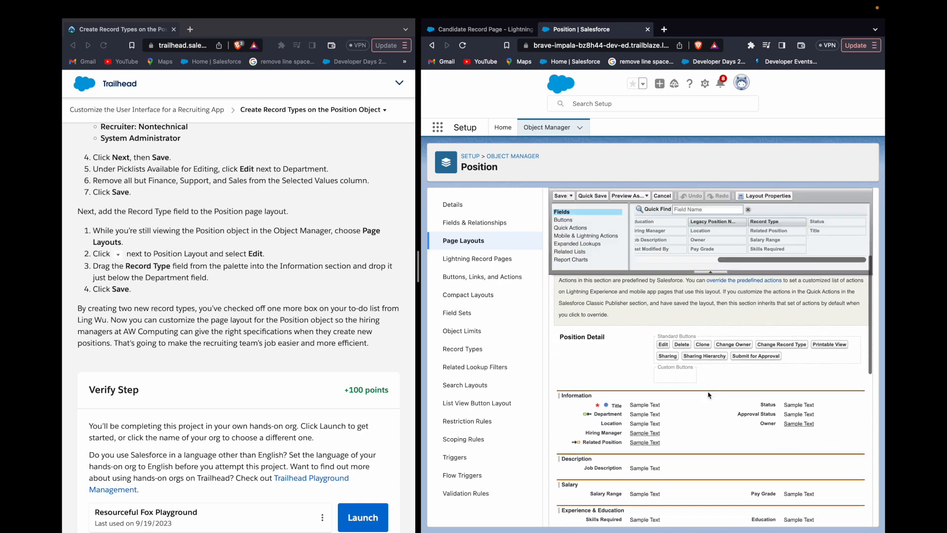
scroll(709, 395, "down", 3)
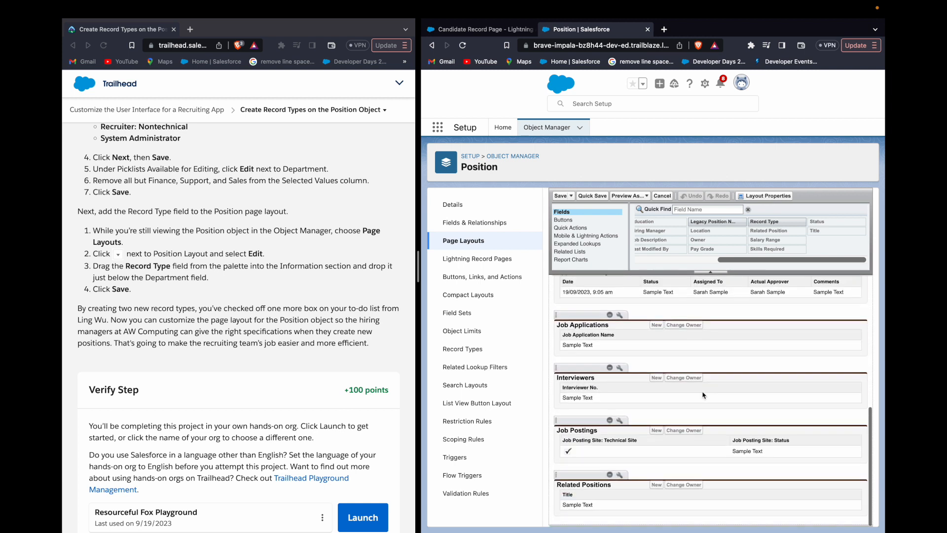
scroll(686, 395, "up", 10)
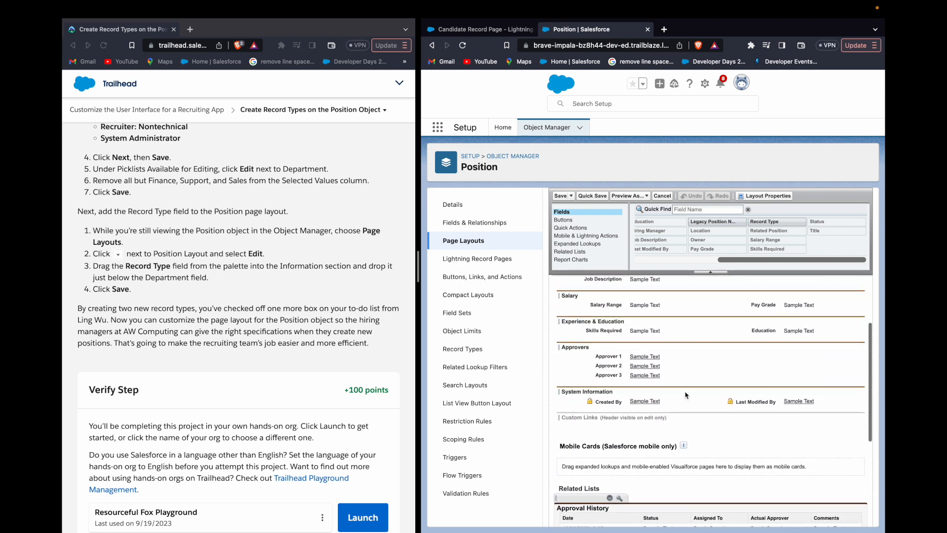
scroll(685, 395, "up", 8)
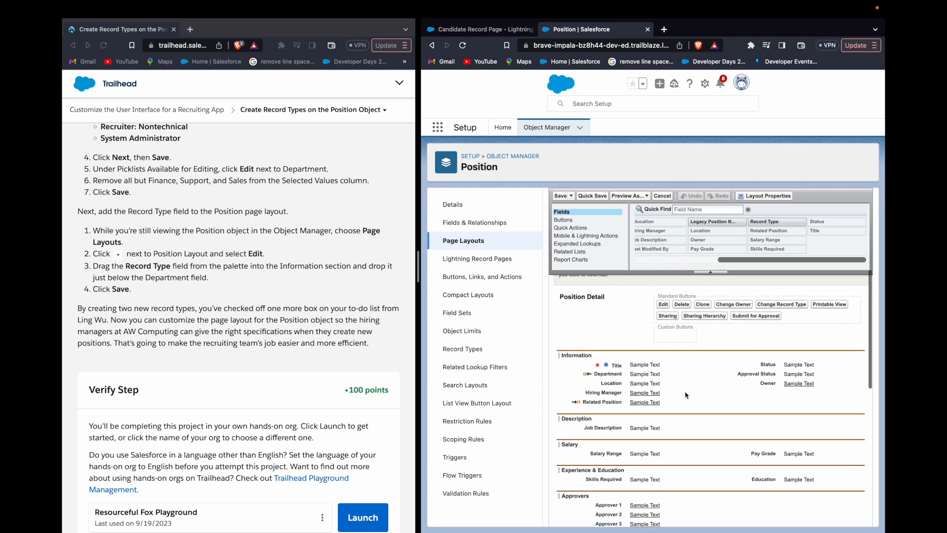
scroll(686, 395, "up", 5)
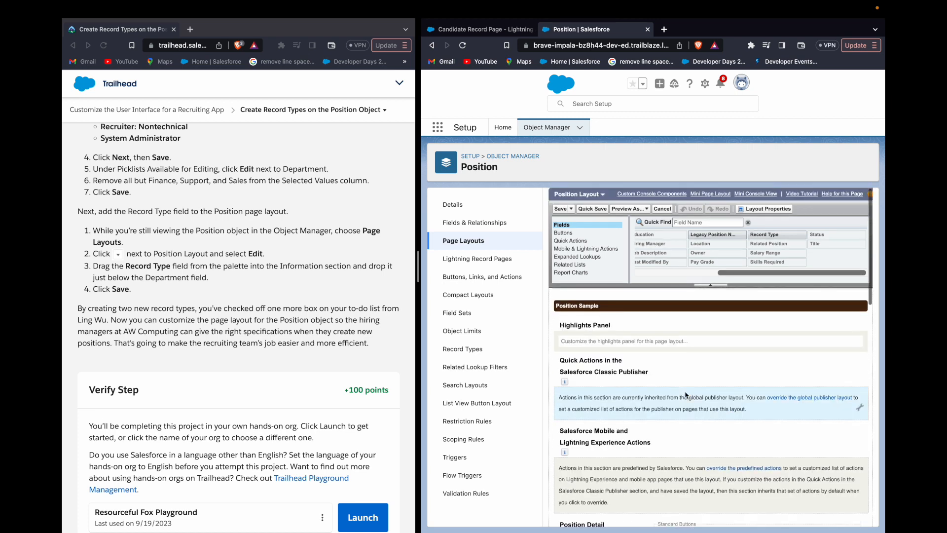
scroll(685, 395, "down", 15)
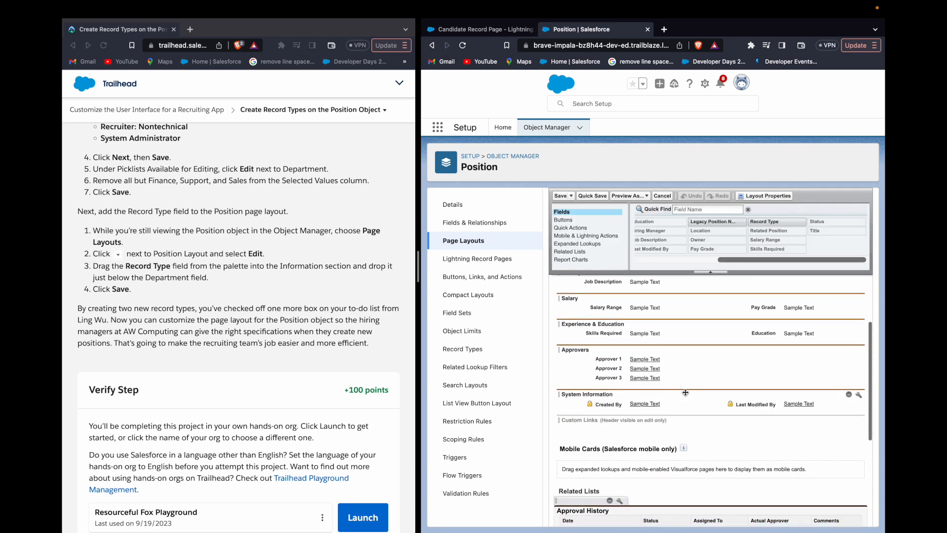
scroll(686, 392, "up", 1)
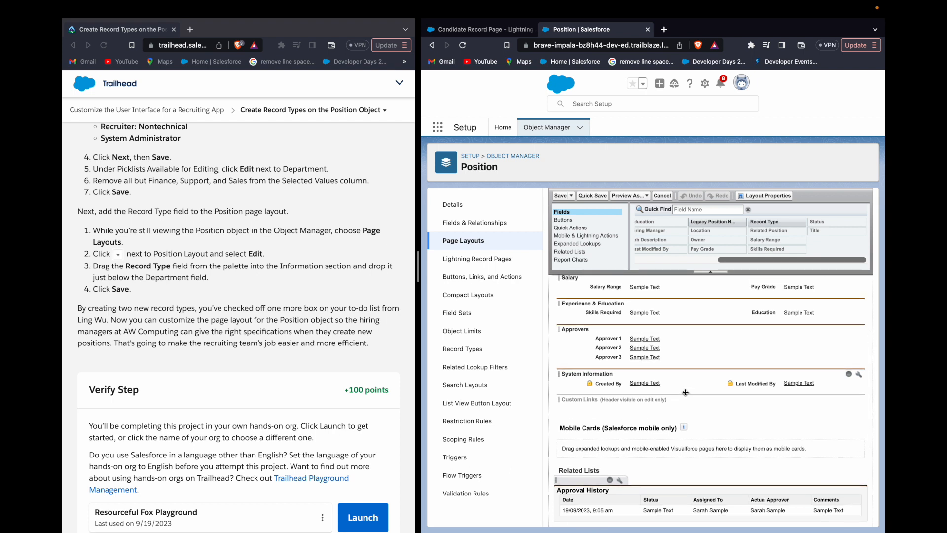
scroll(685, 392, "up", 5)
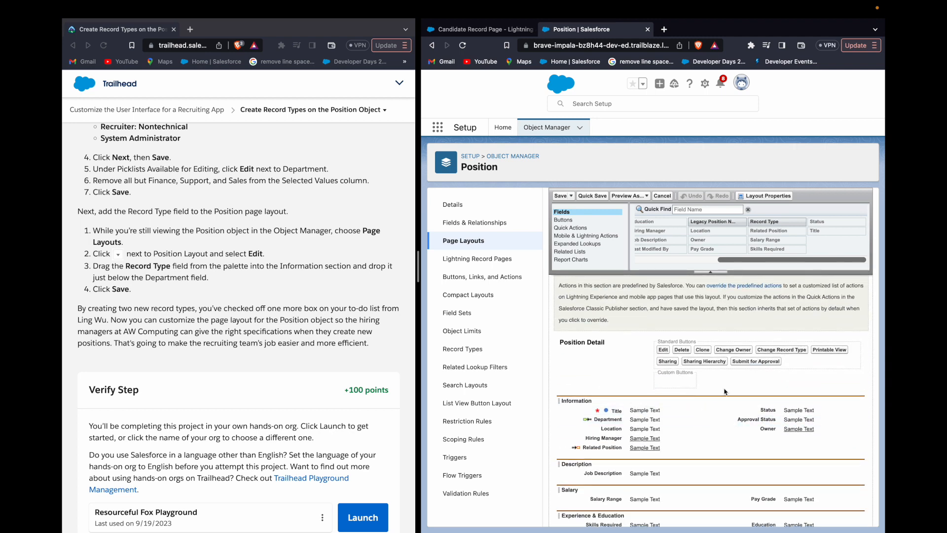
key("super+f")
type("department")
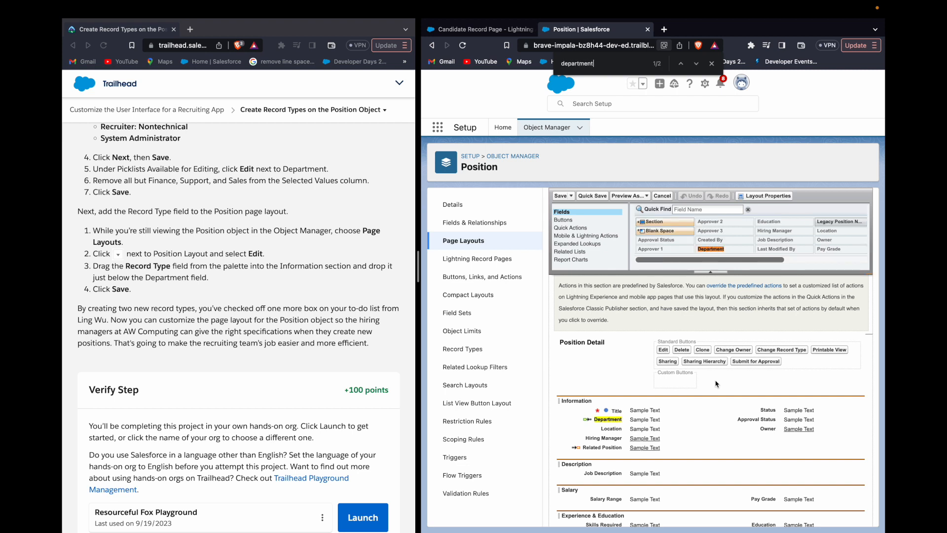
key("Return")
Step: Add the Record Type field just below Department in the Information section of Position Layout and save the layout
scroll(821, 224, "right", 2)
left_click_drag(830, 222, 659, 426)
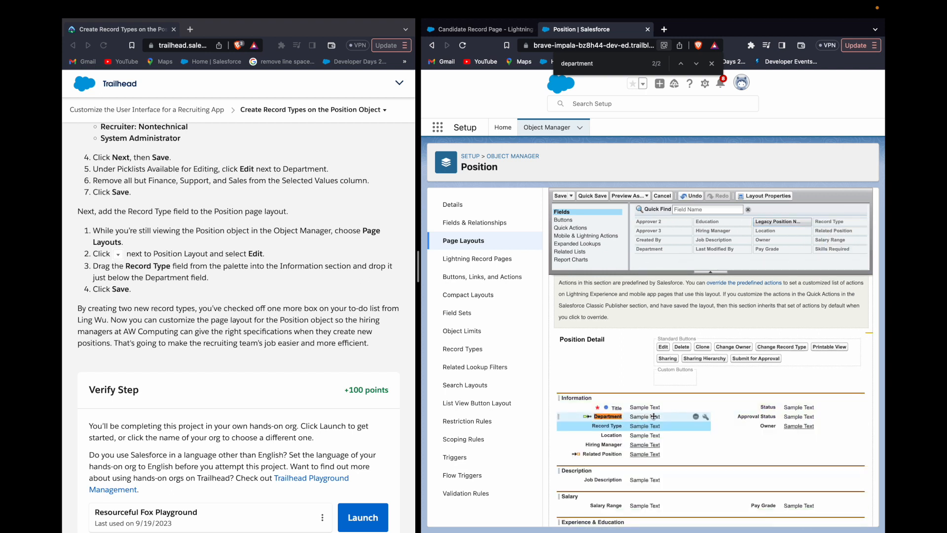
scroll(264, 354, "down", 3)
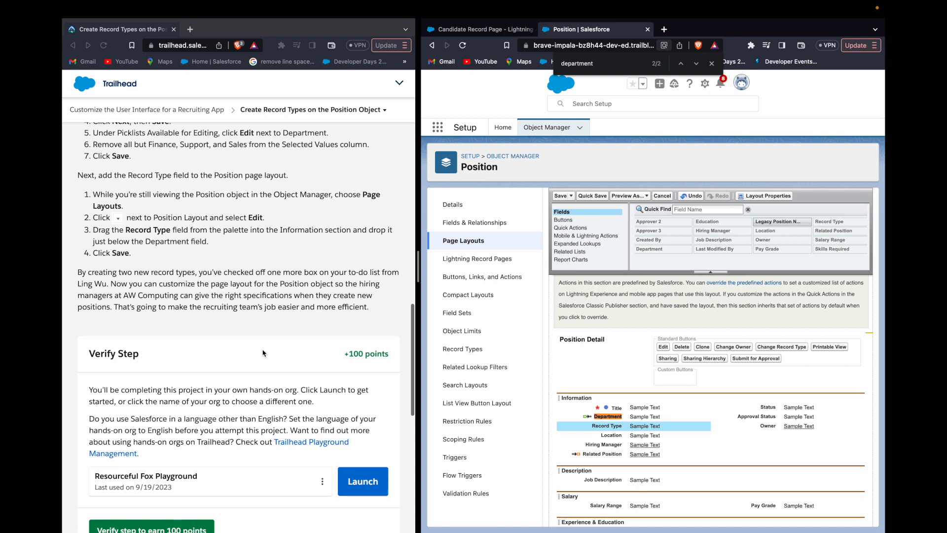
scroll(652, 394, "down", 3)
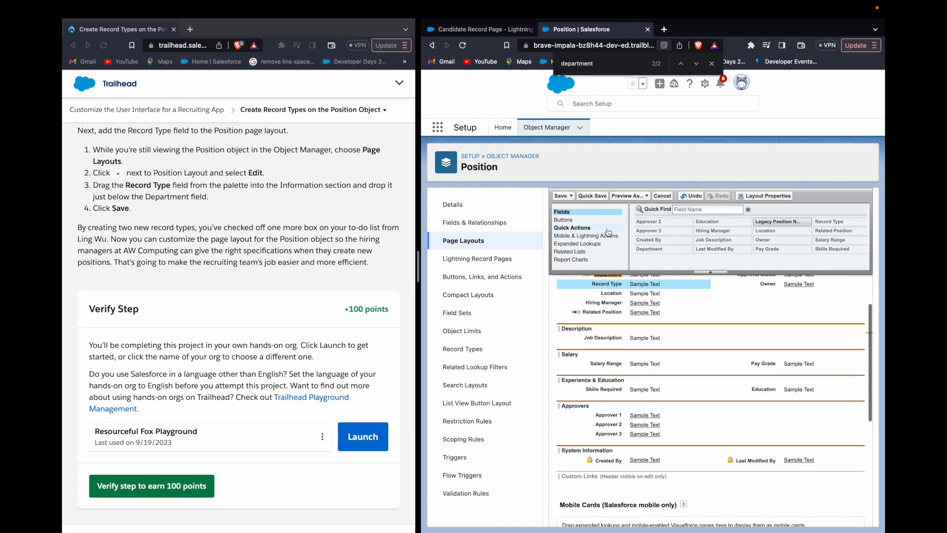
left_click(563, 197)
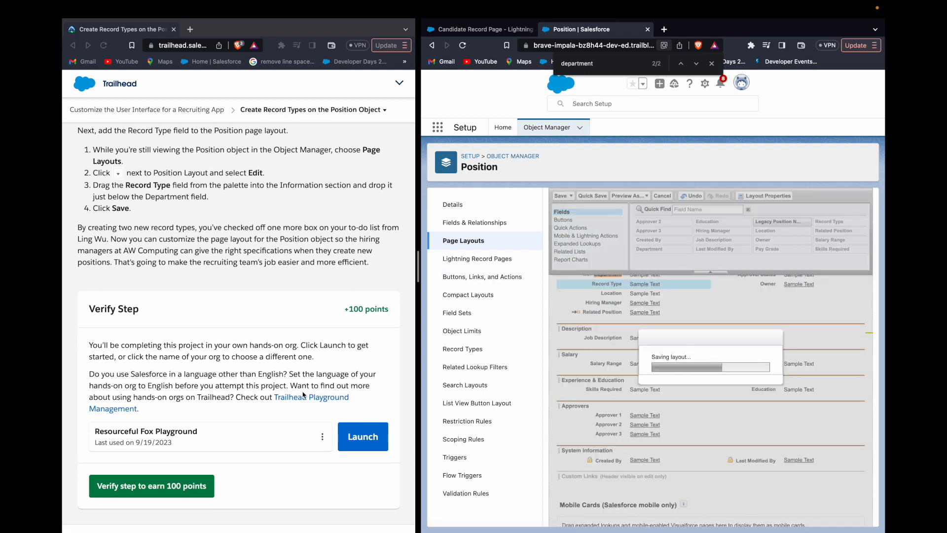
Step: Verify the Trailhead step to earn 100 points, and dismiss the page search and the assessment pop-up
left_click(185, 490)
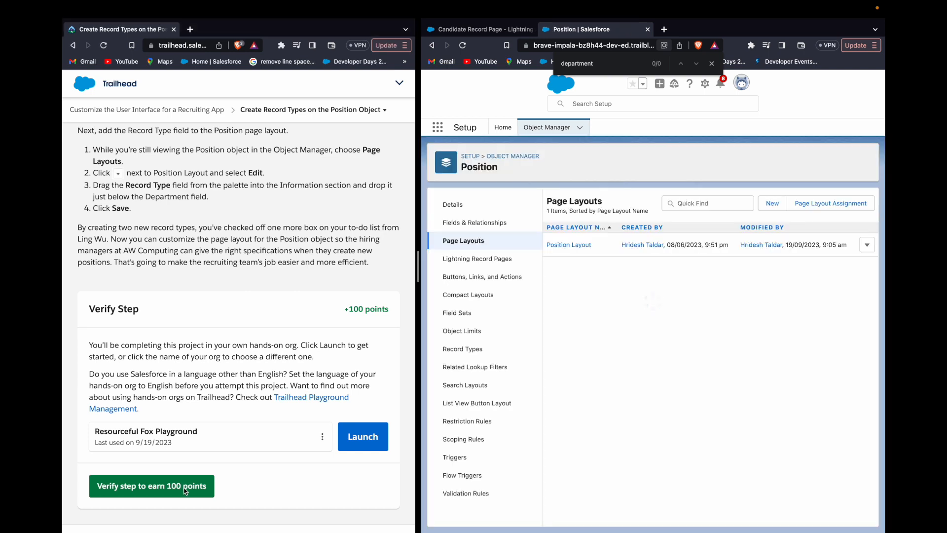
left_click(185, 490)
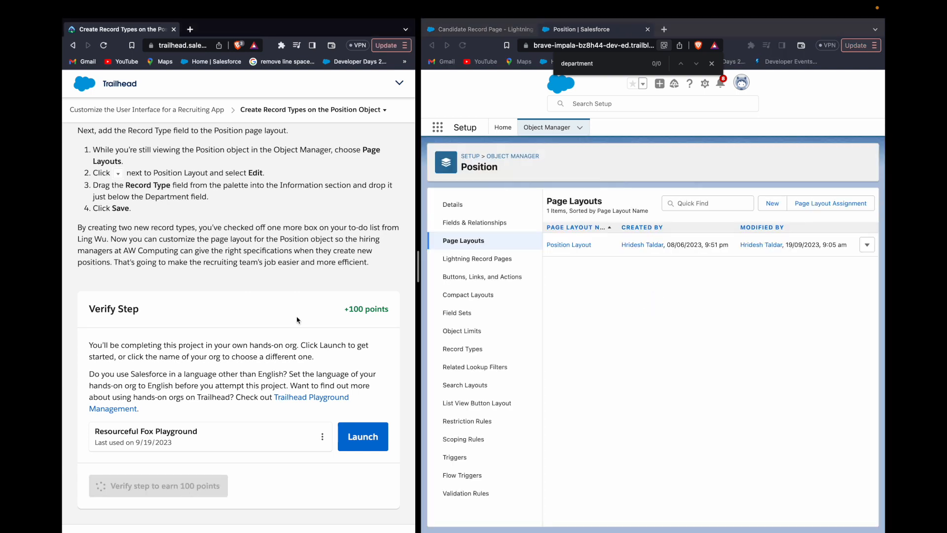
left_click(712, 63)
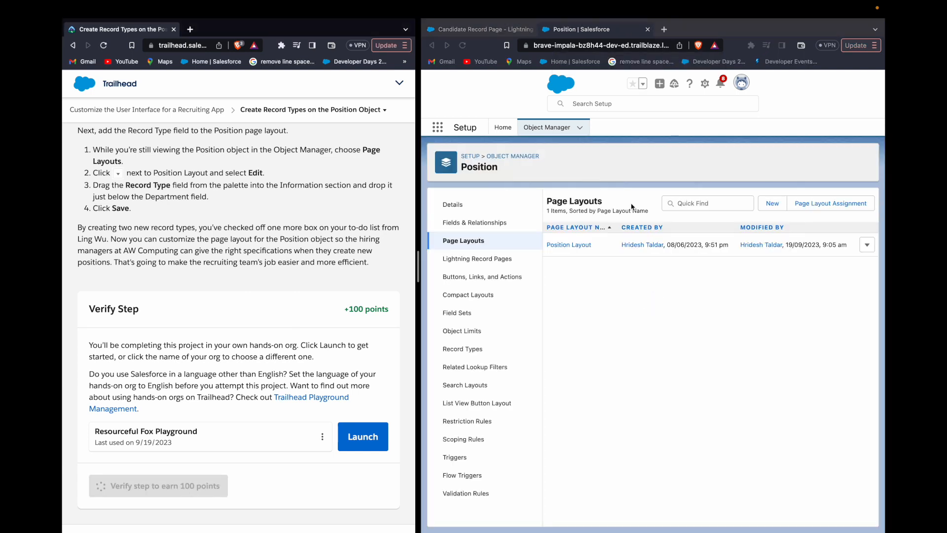
left_click(609, 306)
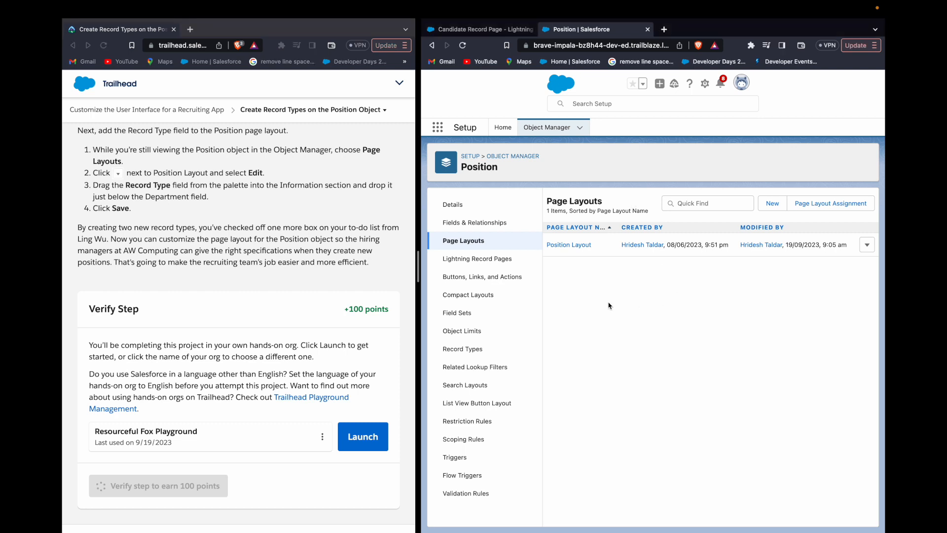
left_click(325, 314)
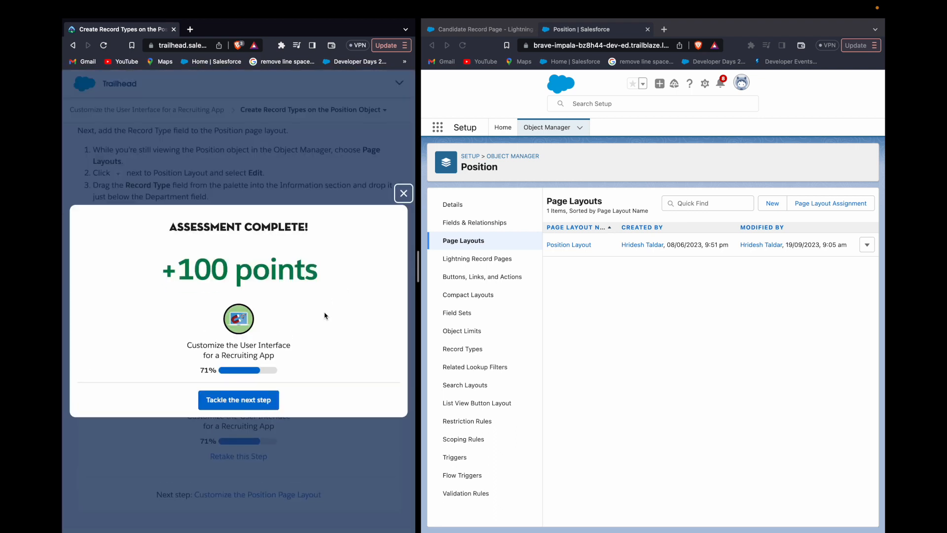
left_click(403, 193)
mouse_move(680, 13)
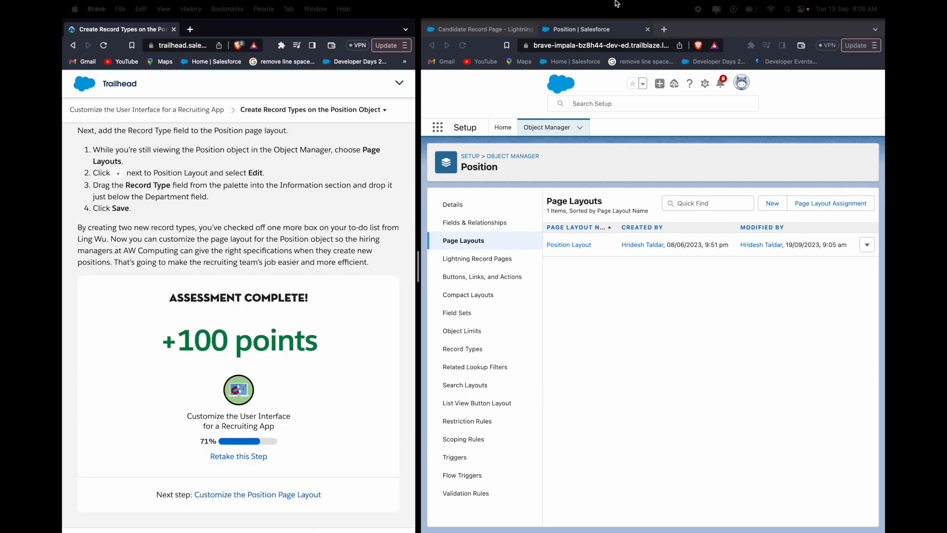